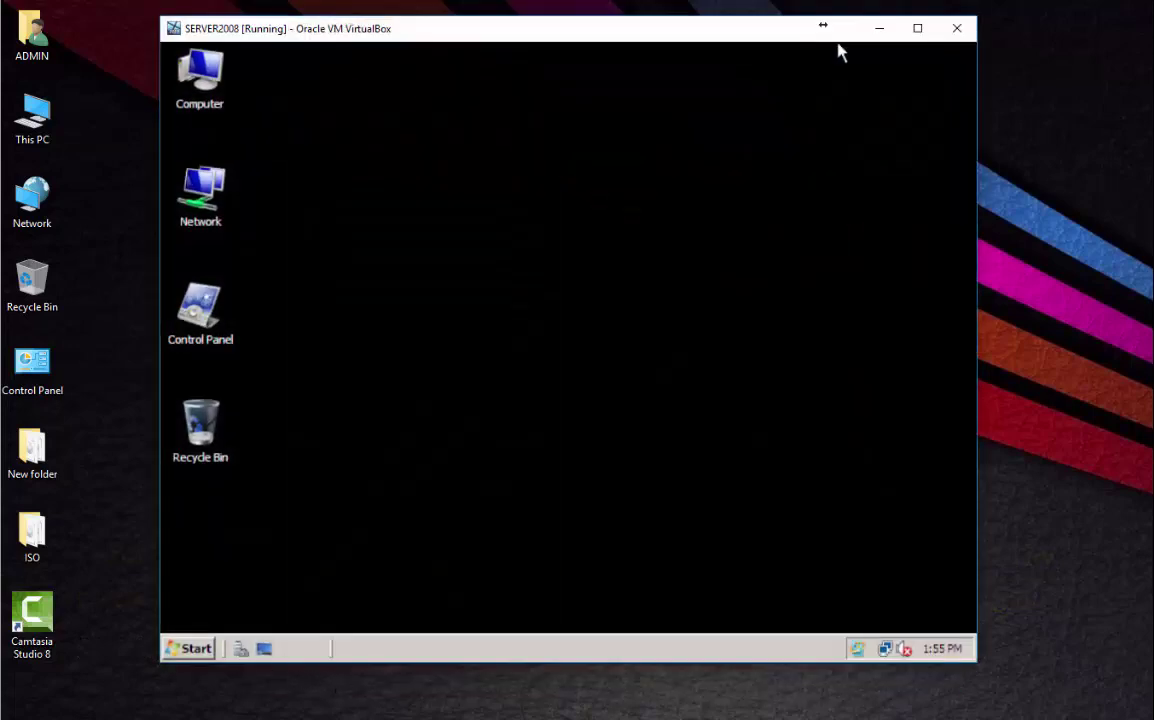
# Create an organizational unit named ITTECH under the loregnard.com domain in Active Directory Users and Computers.
pyautogui.click(196, 650)
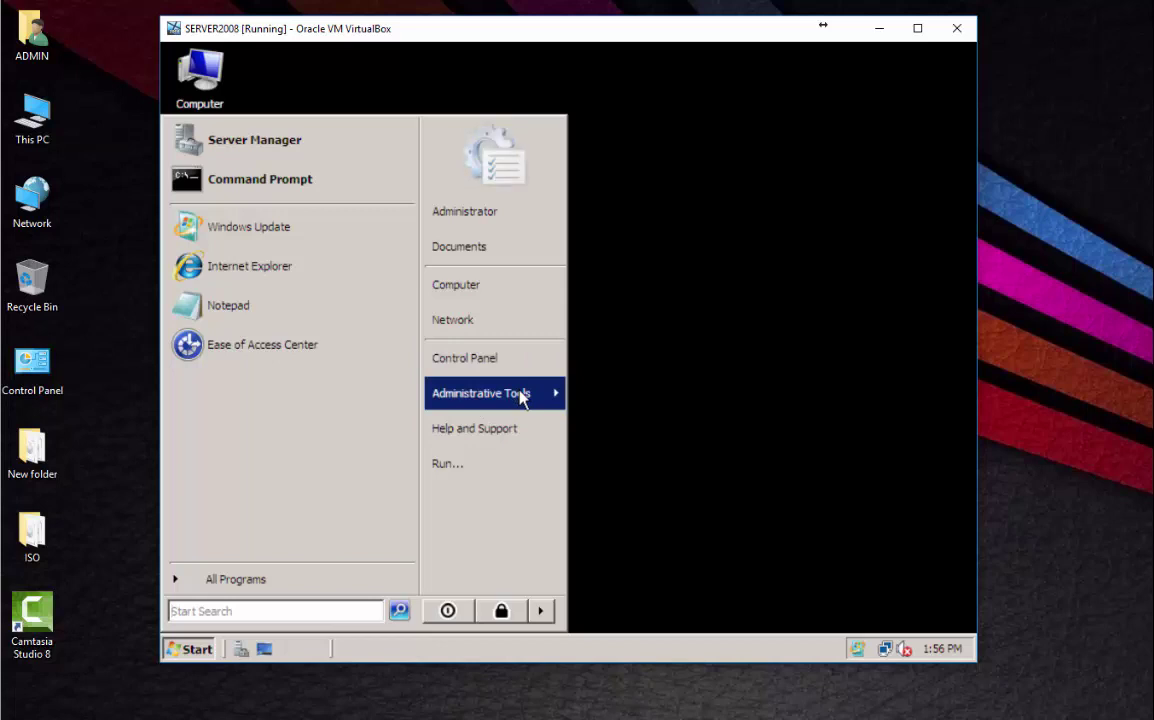
pyautogui.moveTo(518, 394)
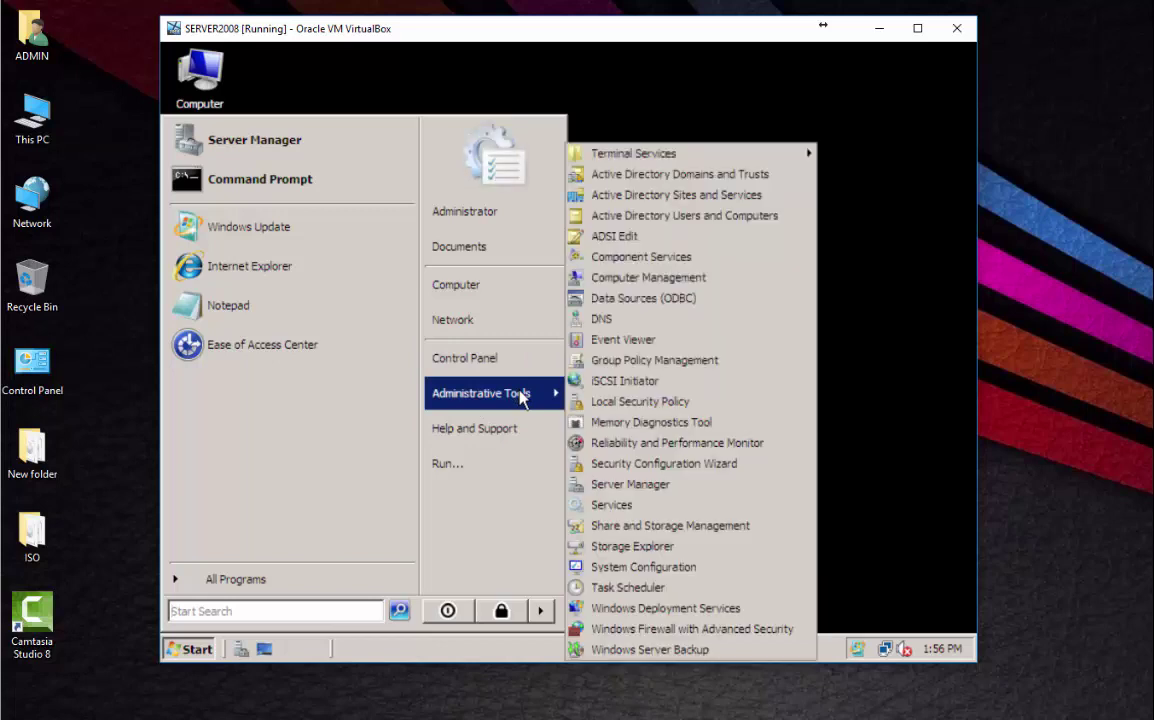
pyautogui.click(632, 222)
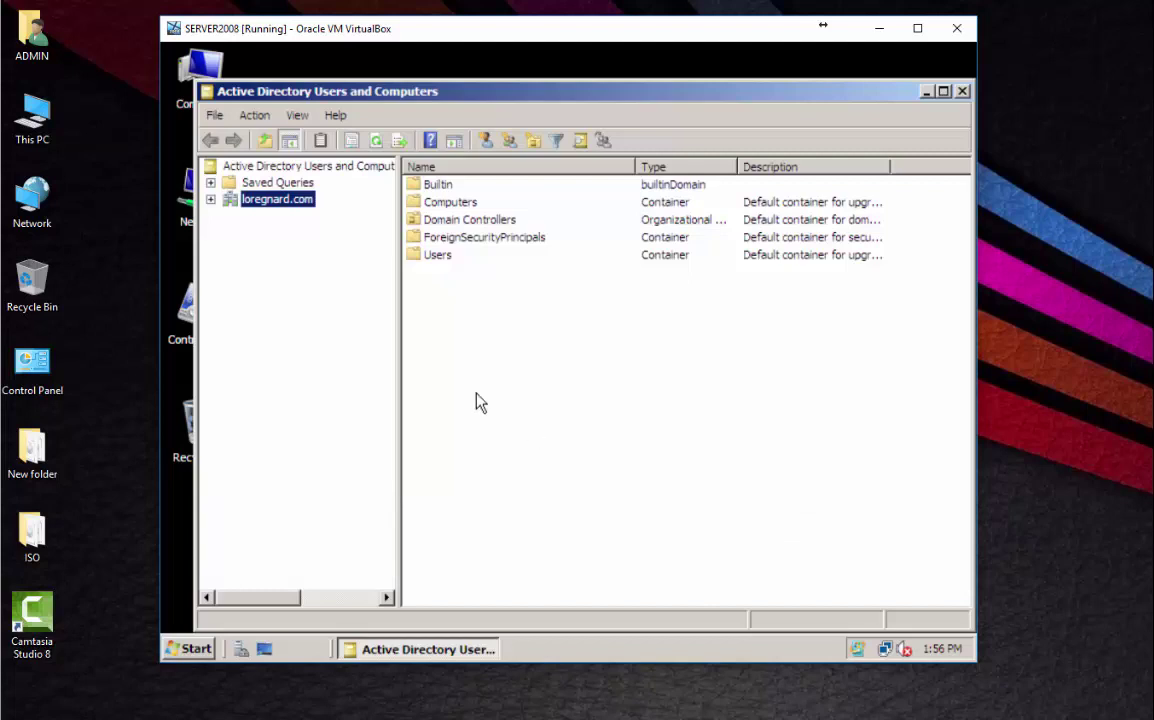
pyautogui.rightClick(271, 208)
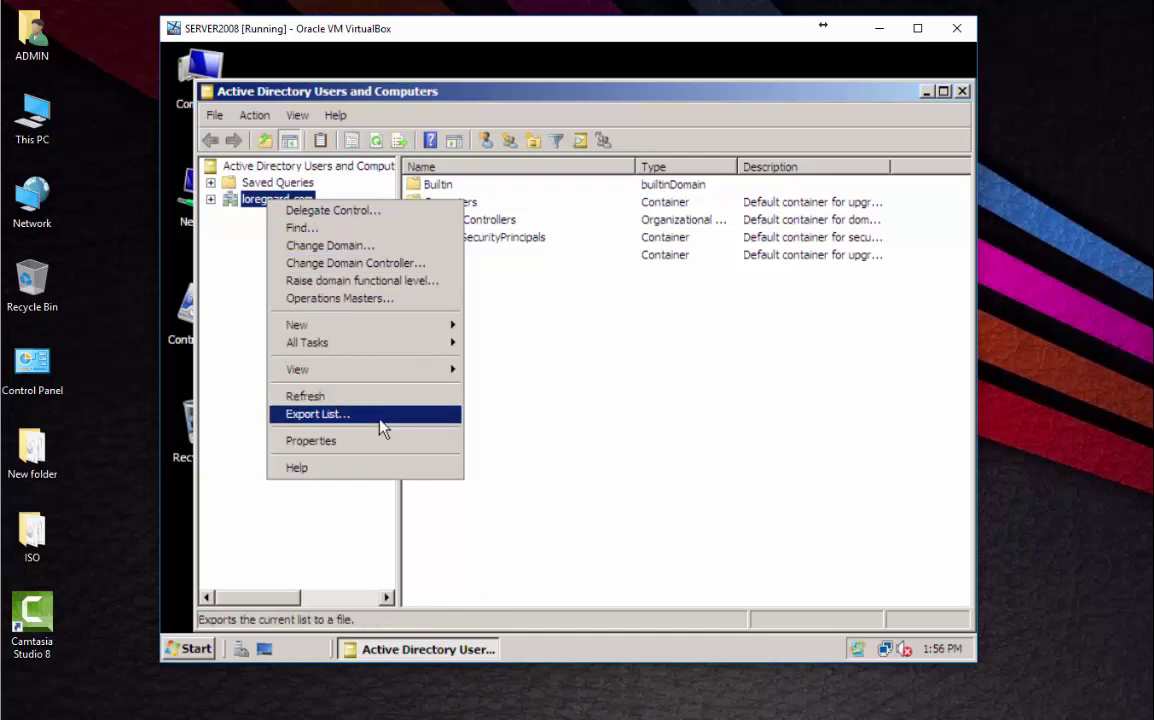
pyautogui.moveTo(404, 330)
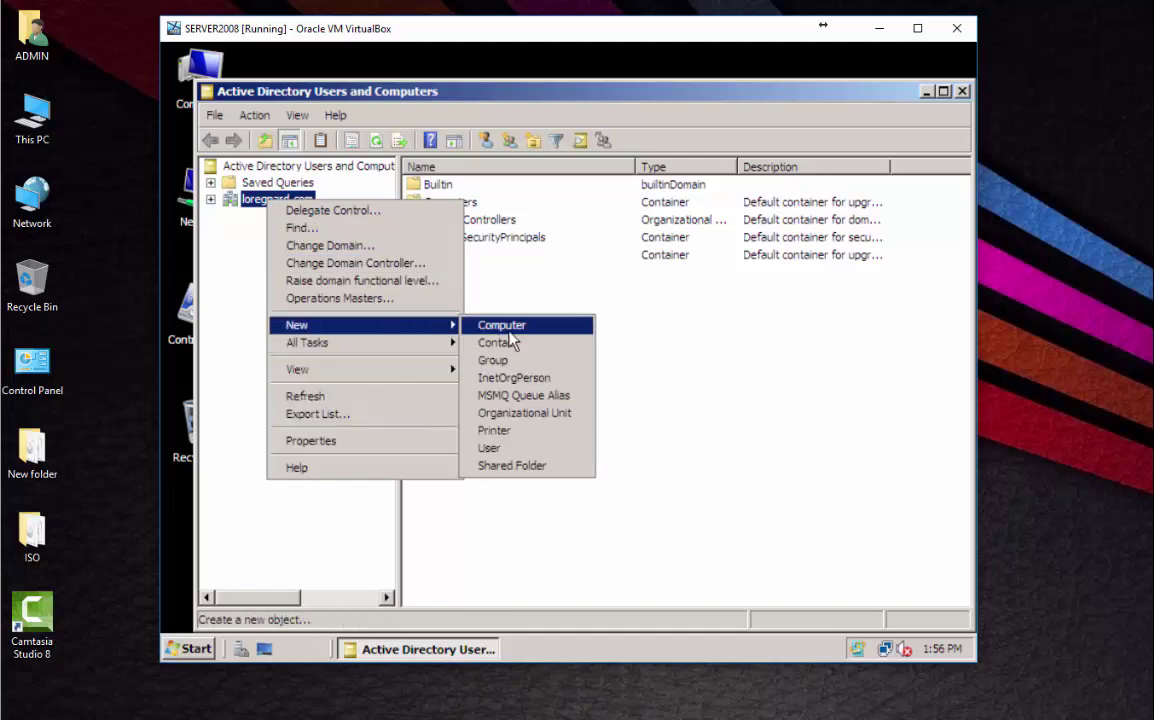
pyautogui.click(526, 413)
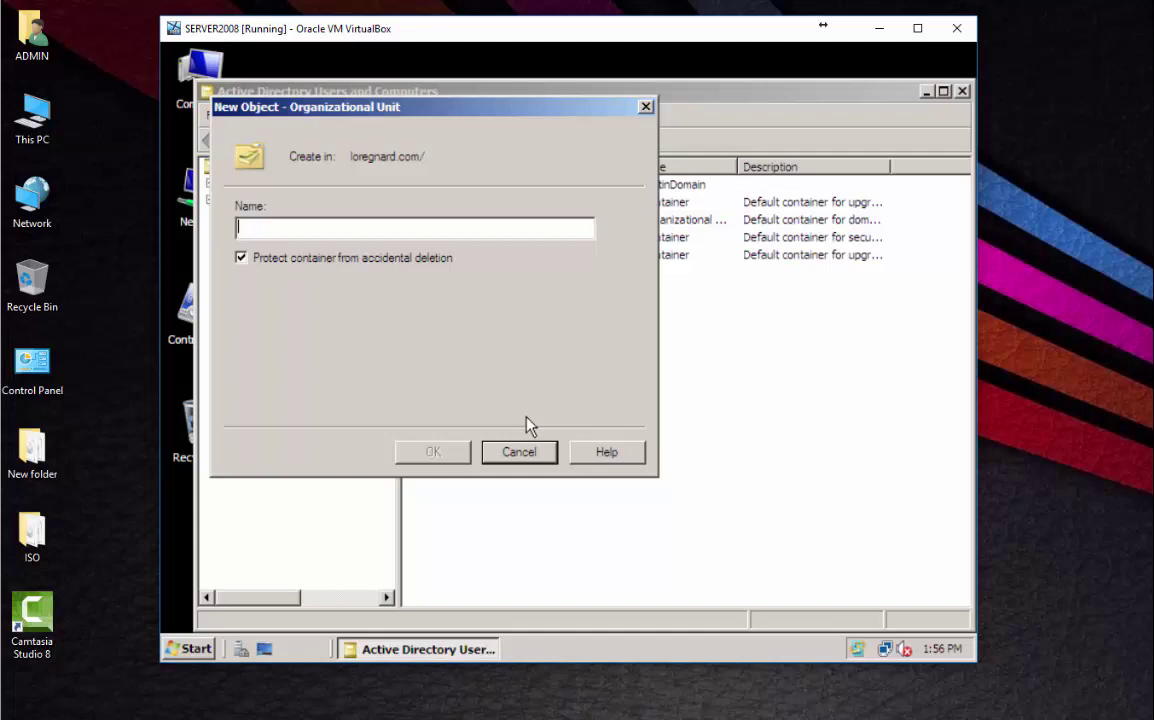
pyautogui.write('IT')
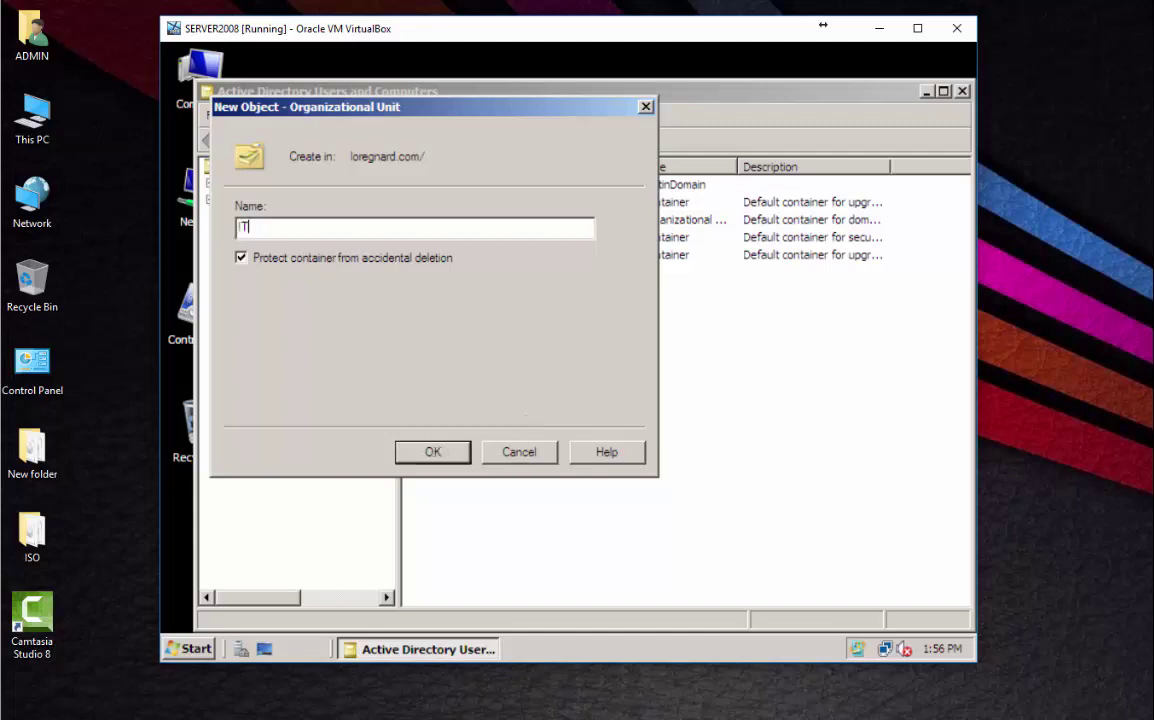
pyautogui.write('TECH')
pyautogui.click(456, 453)
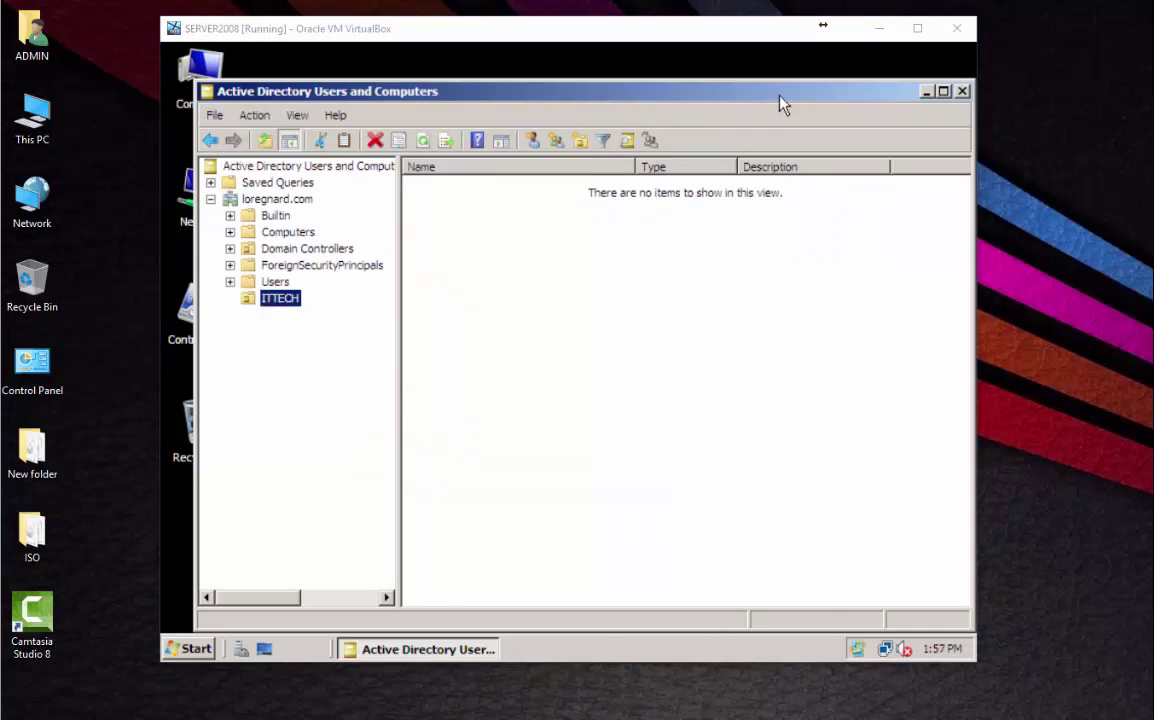
# Launch Group Policy Management and expand Forest: loregnard.com > Domains > loregnard.com to reveal ITTECH.
pyautogui.click(203, 652)
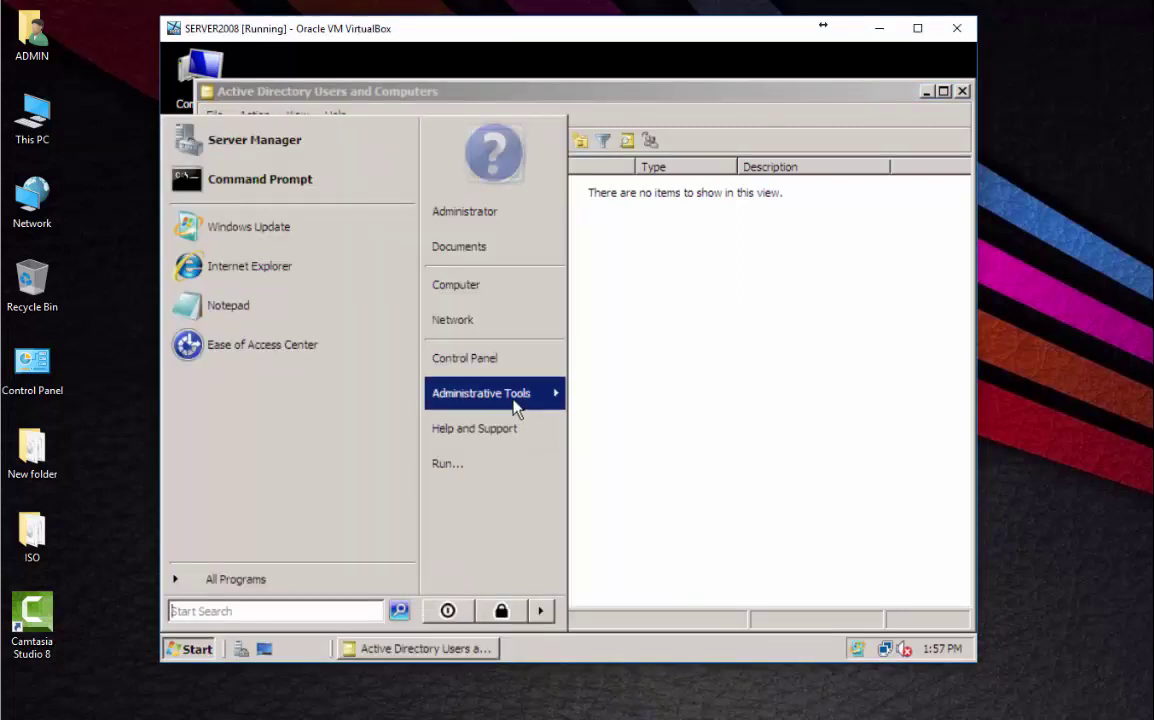
pyautogui.moveTo(518, 402)
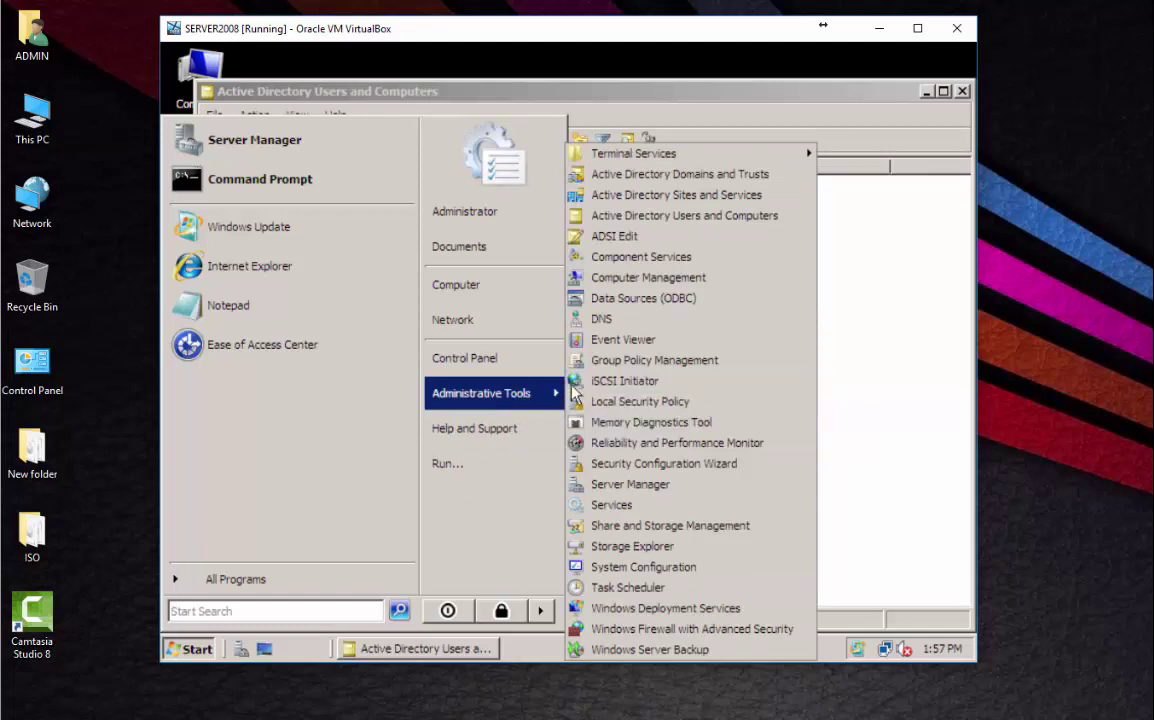
pyautogui.click(640, 366)
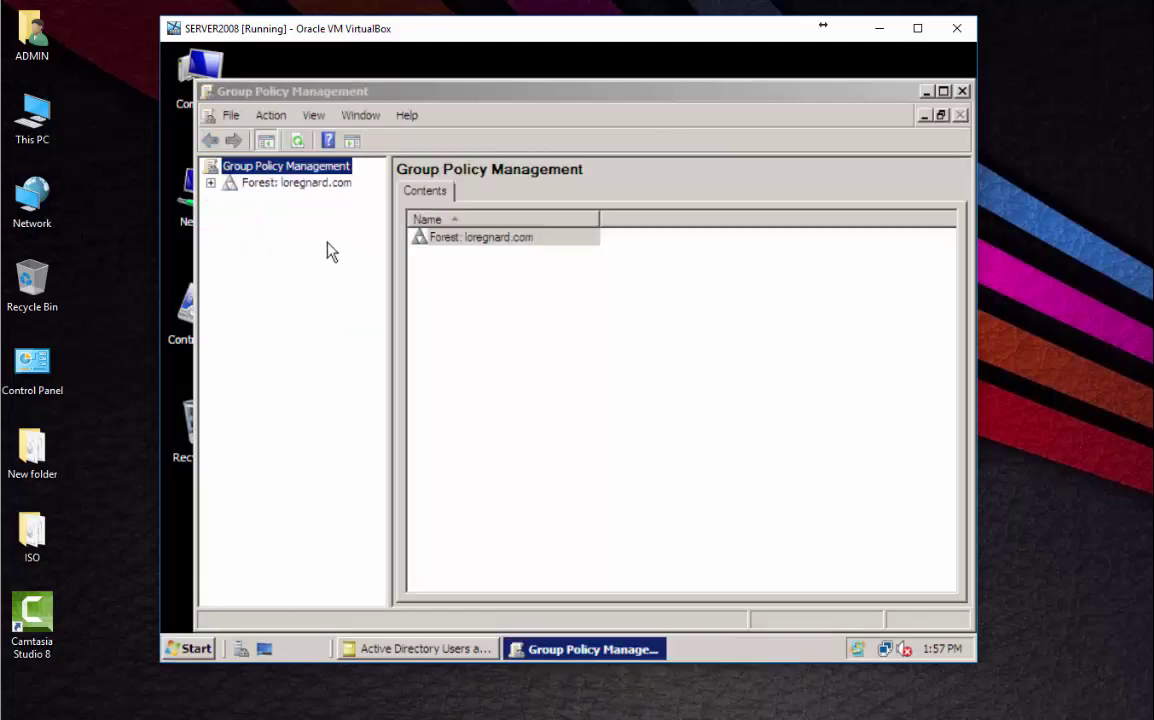
pyautogui.click(640, 650)
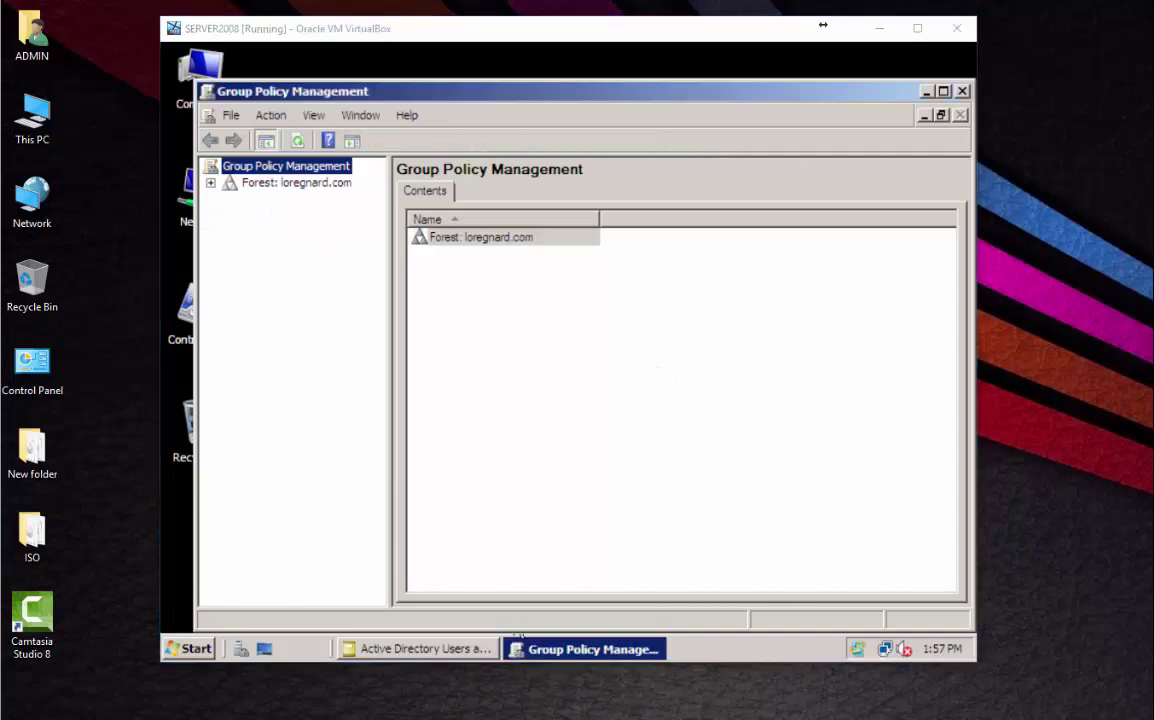
pyautogui.click(210, 184)
pyautogui.click(210, 184)
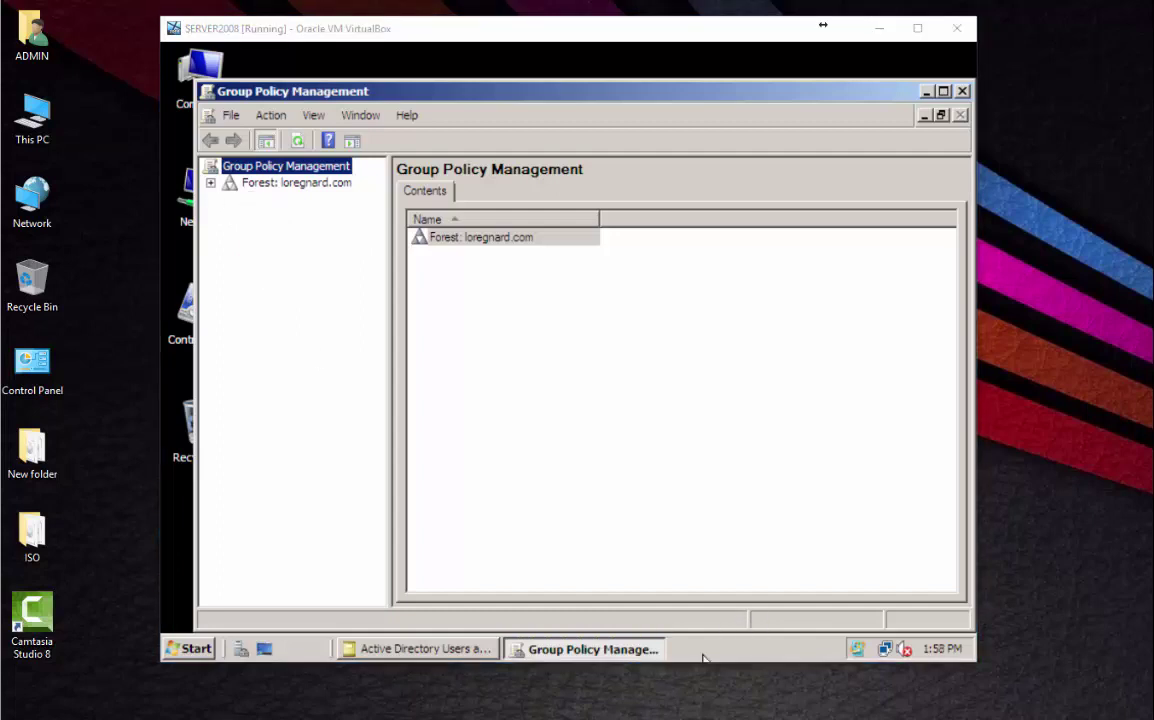
pyautogui.click(210, 184)
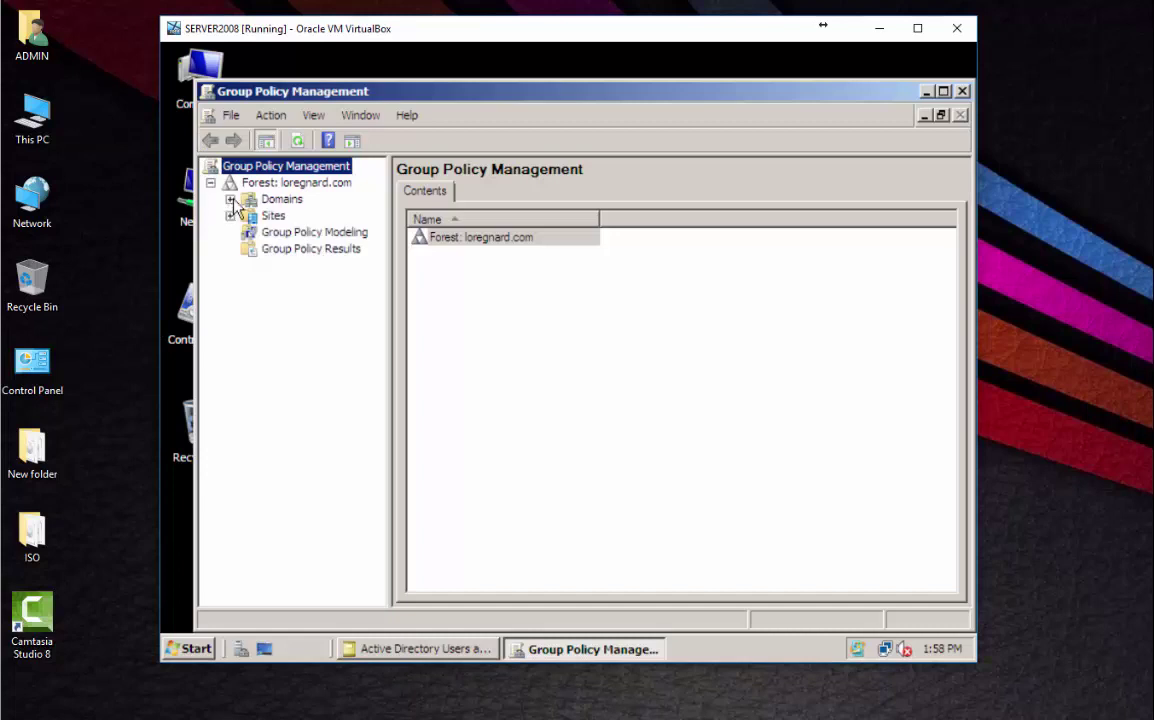
pyautogui.click(230, 199)
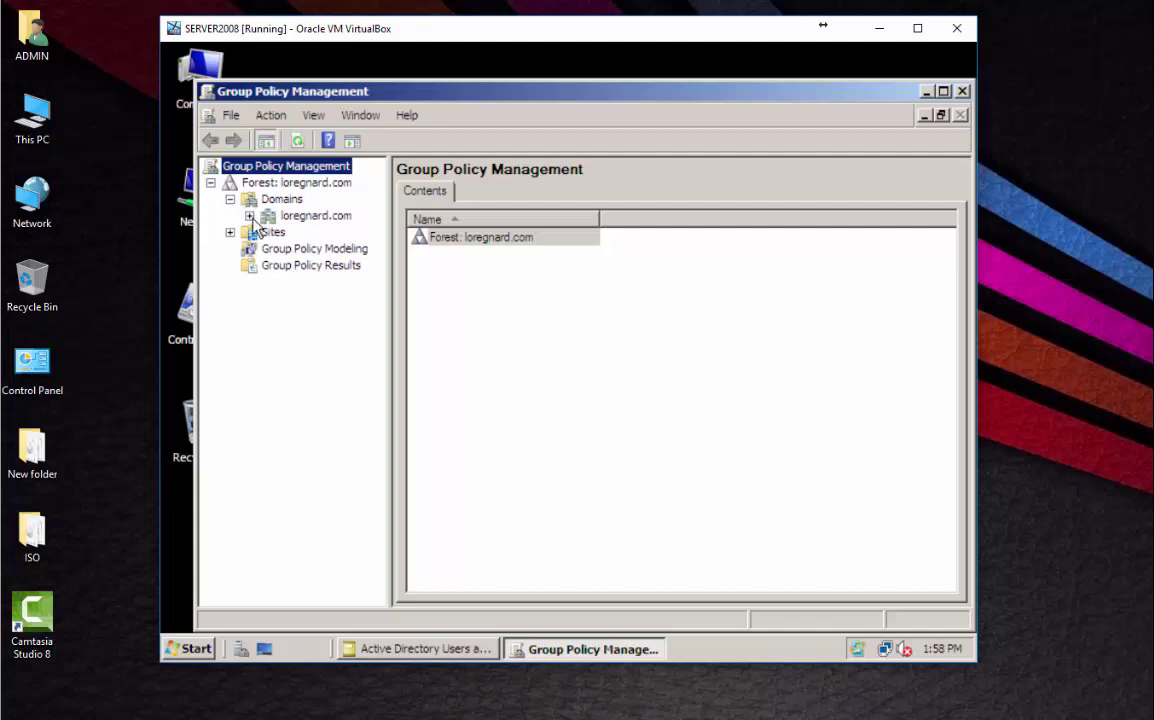
pyautogui.click(250, 216)
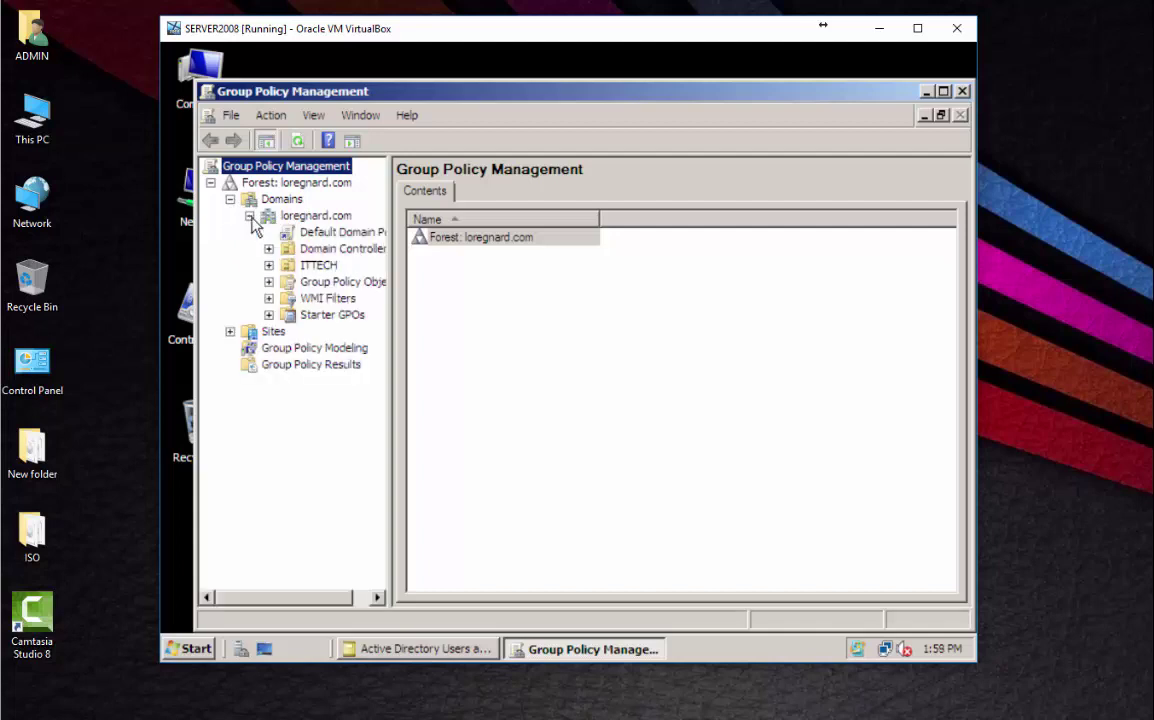
# Create a GPO named 'ITECH Computer GPO' linked to the ITTECH unit.
pyautogui.rightClick(303, 267)
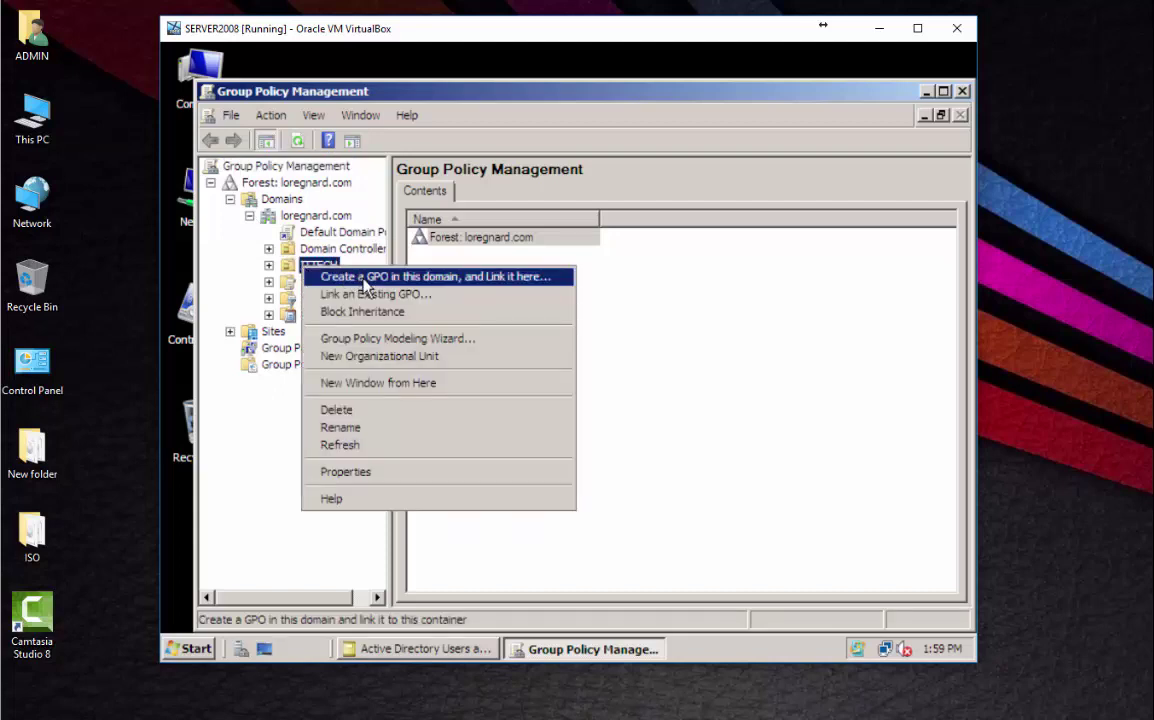
pyautogui.click(365, 277)
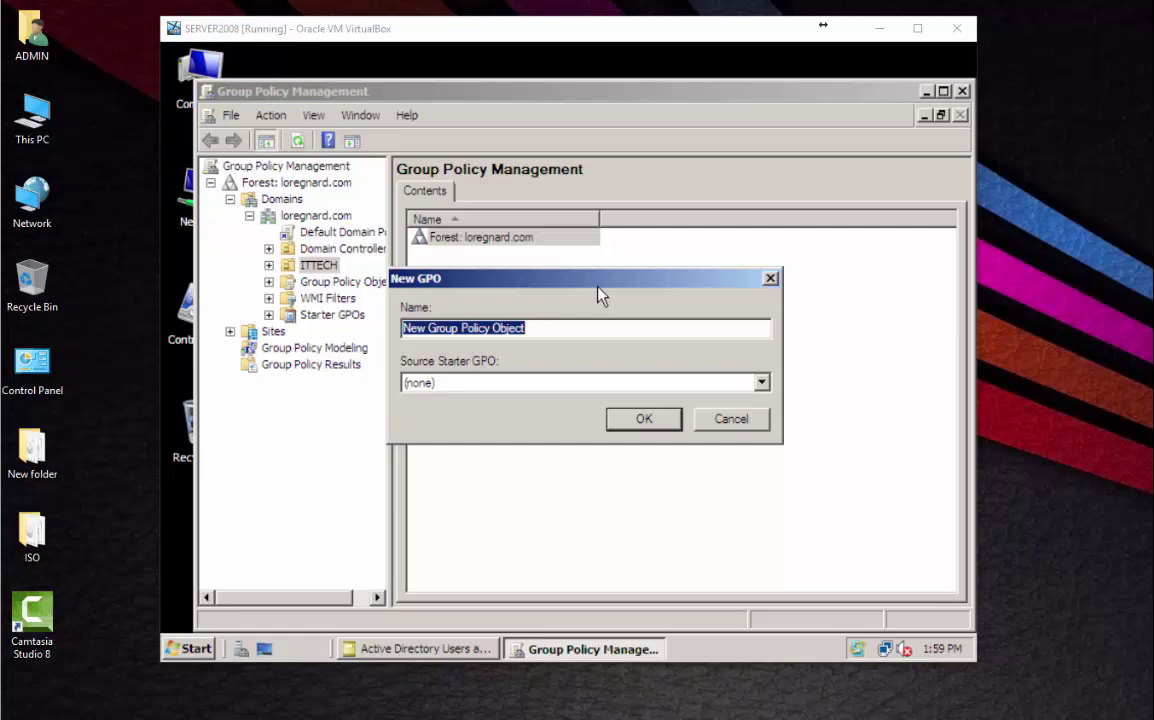
pyautogui.write('ITECH')
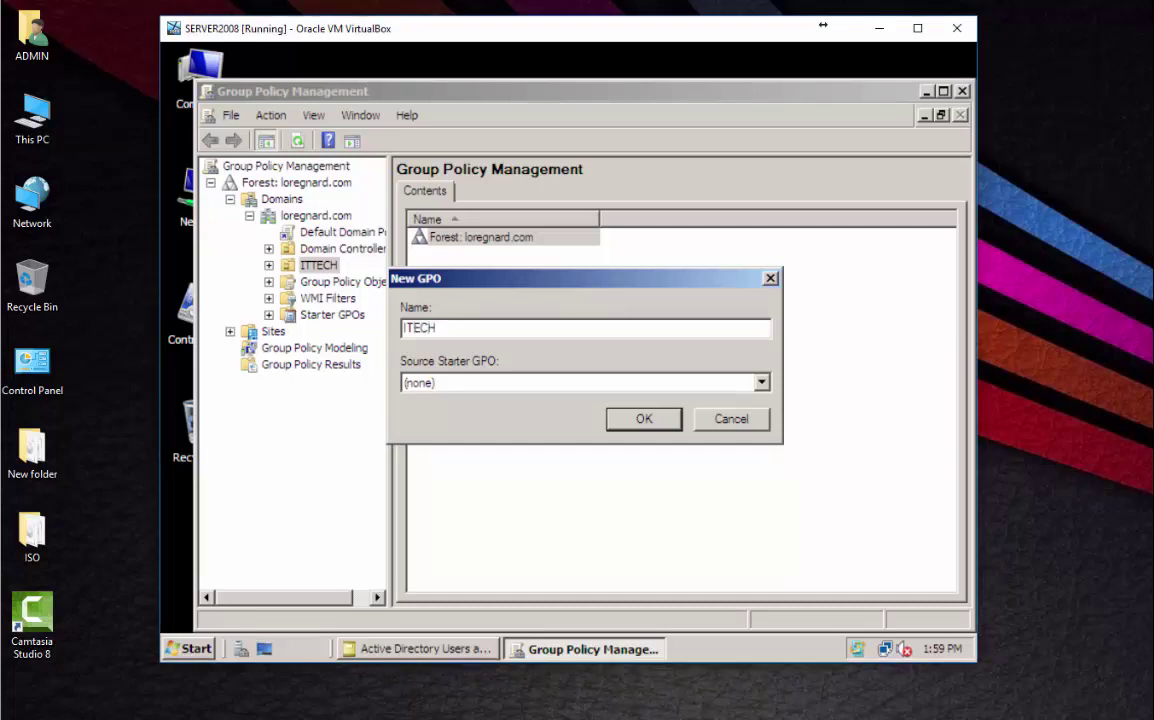
pyautogui.write(' Computer GPO')
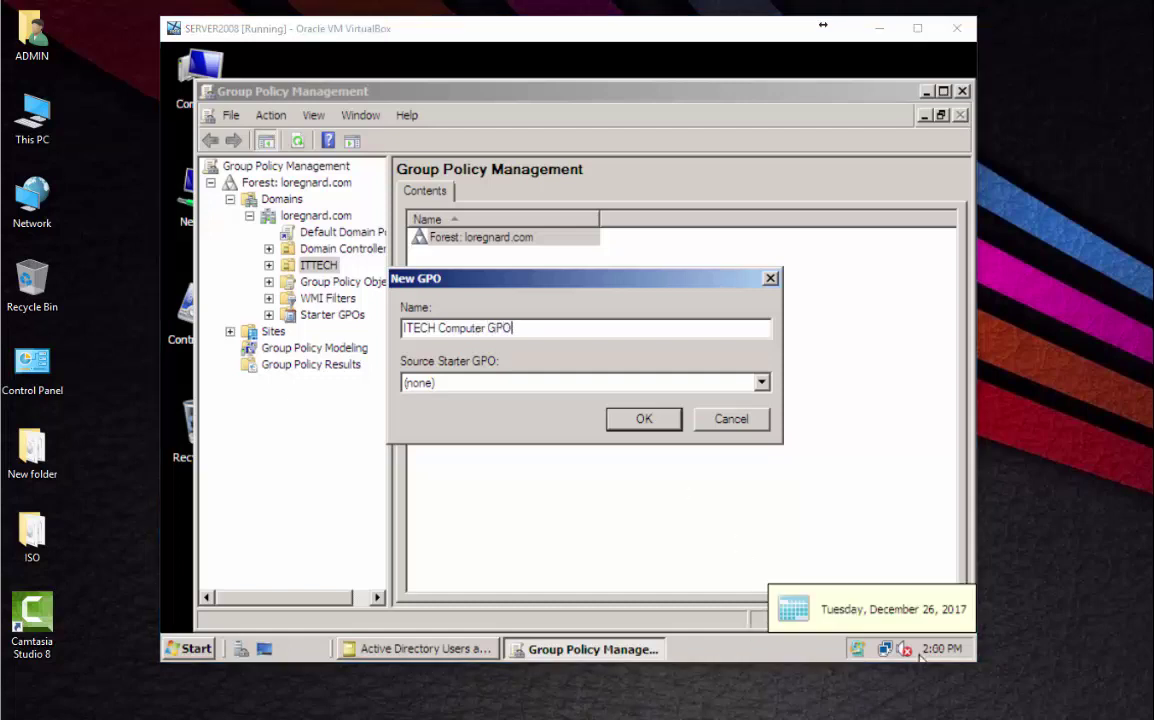
pyautogui.click(655, 421)
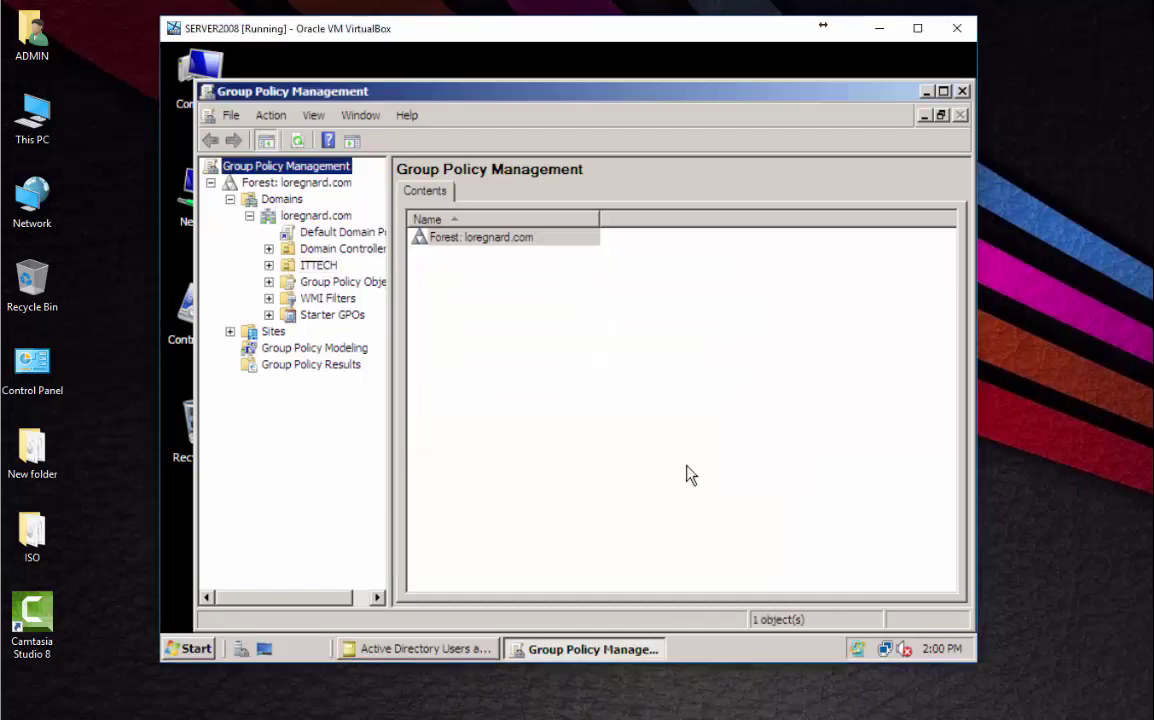
# Start a new user in ITTECH, entering the user's first name, last name and logon name.
pyautogui.click(445, 652)
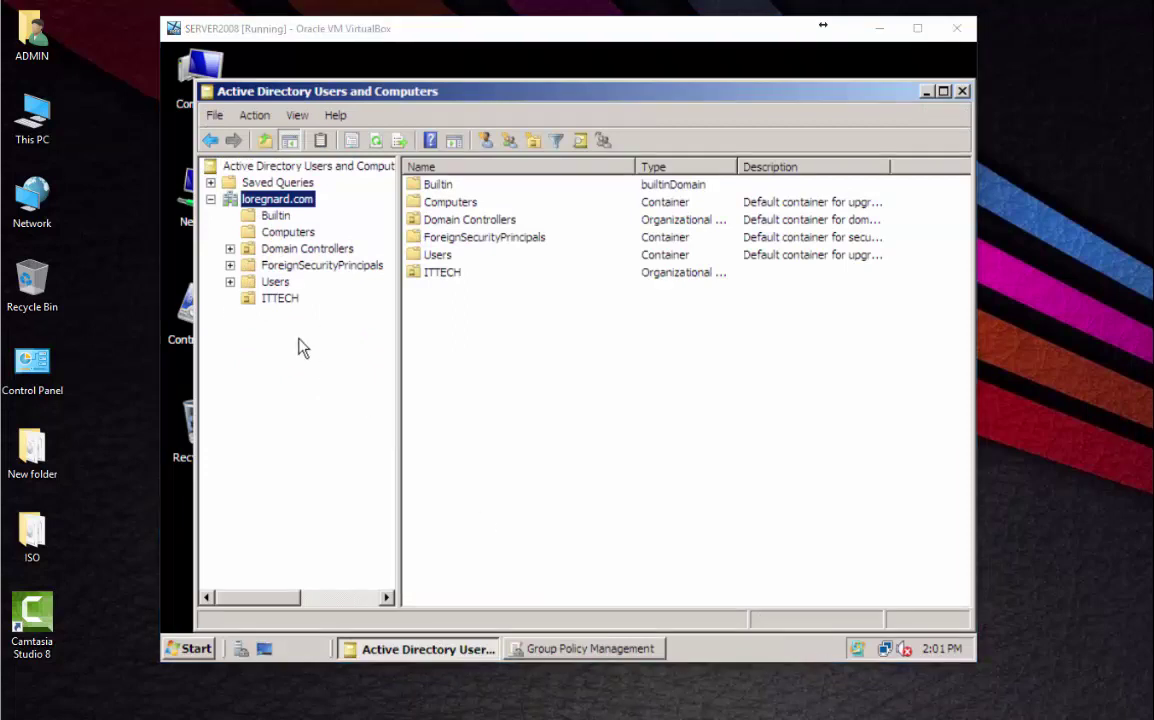
pyautogui.click(270, 301)
pyautogui.rightClick(272, 310)
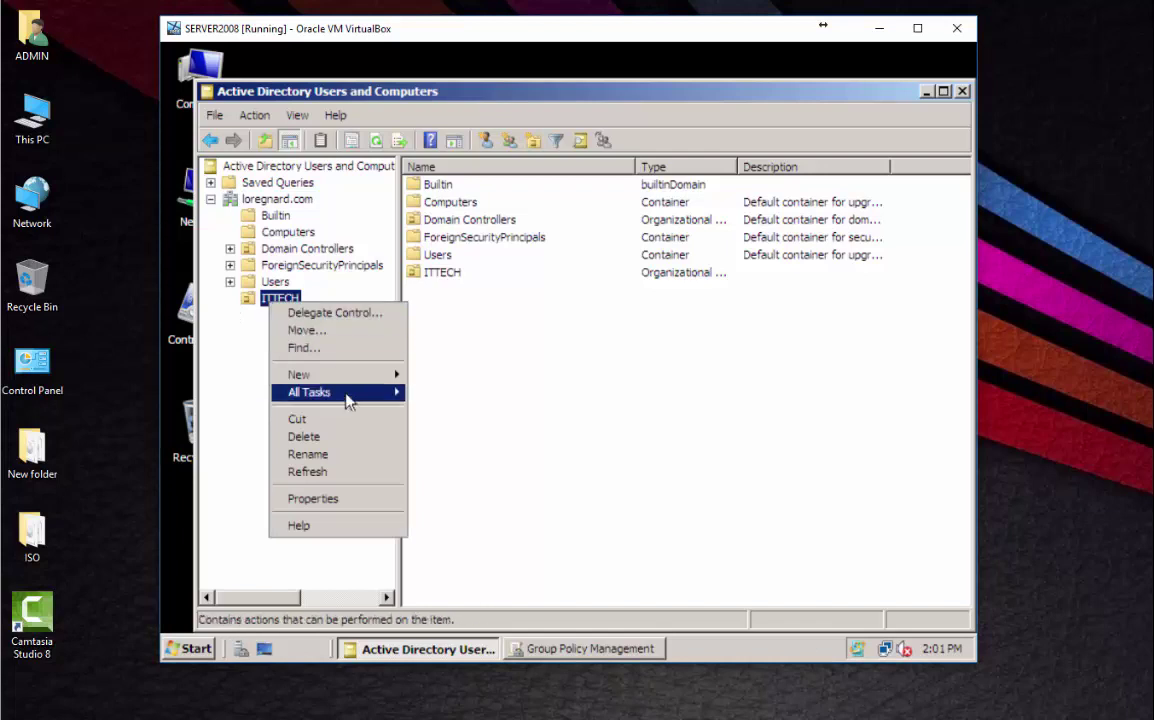
pyautogui.moveTo(344, 379)
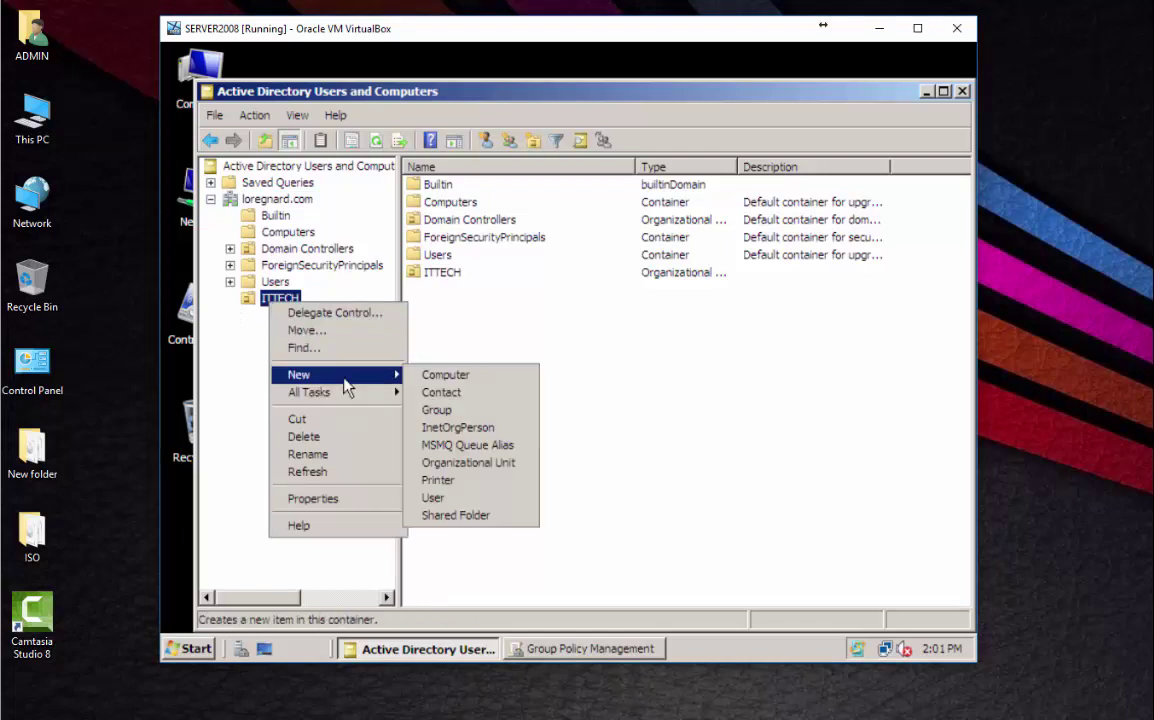
pyautogui.click(467, 497)
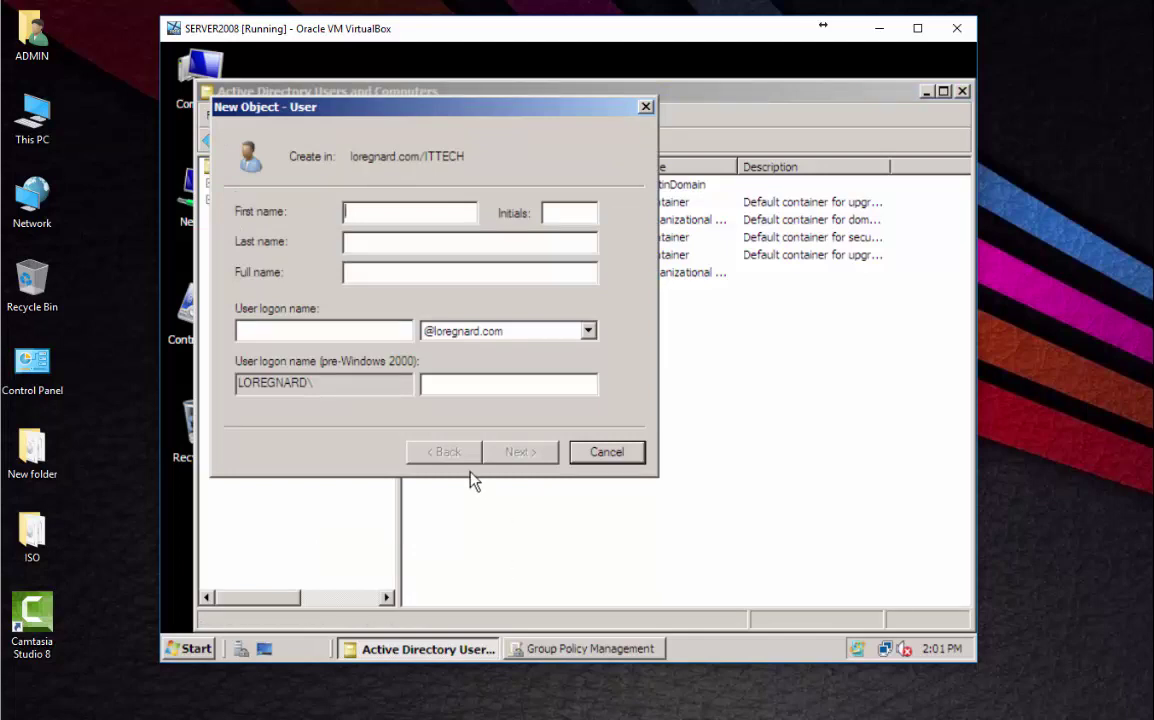
pyautogui.press('Tab')
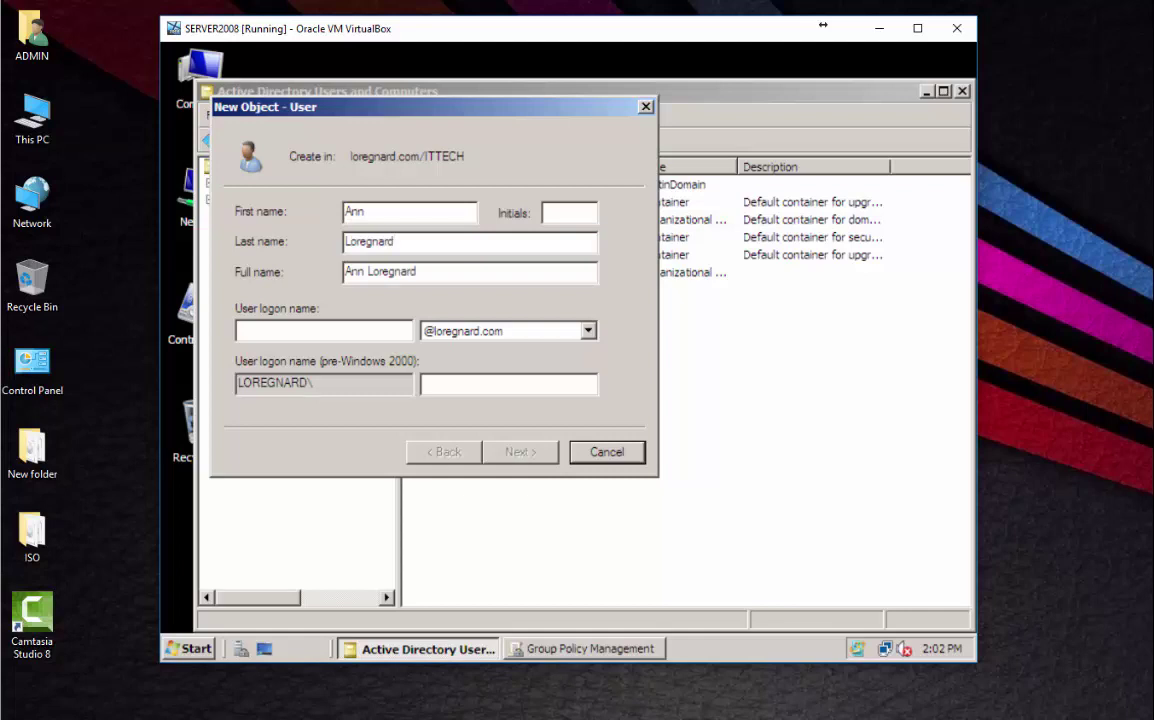
pyautogui.click(295, 336)
pyautogui.write('ann')
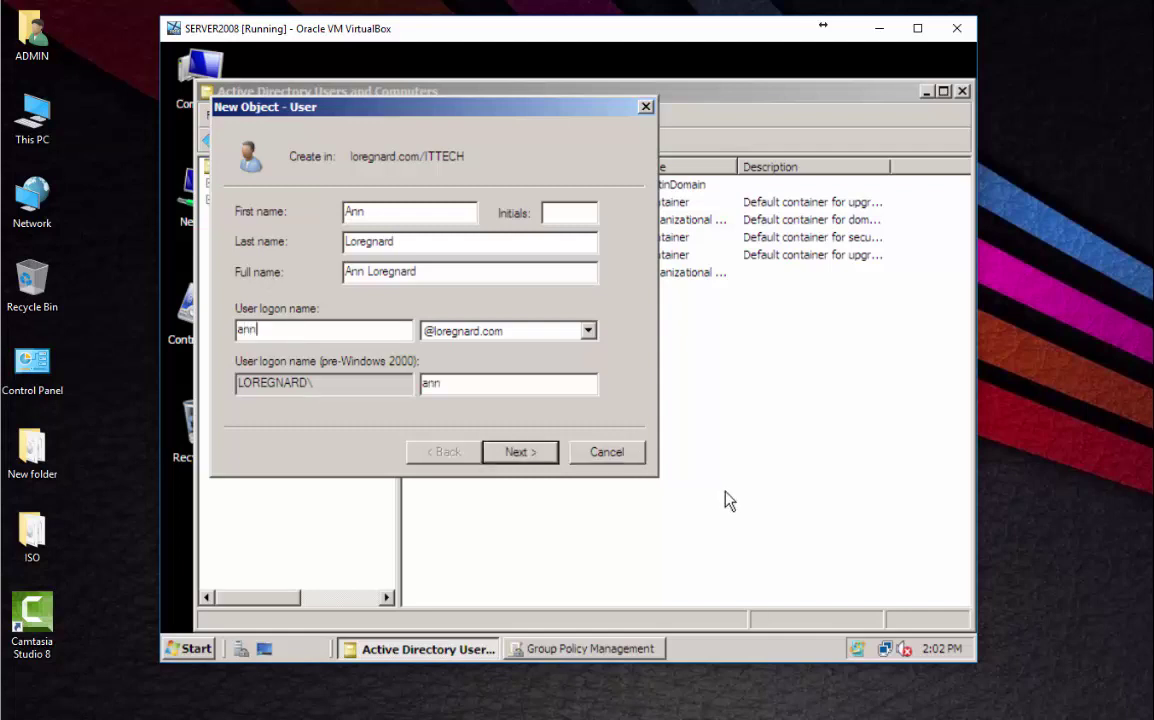
pyautogui.click(526, 458)
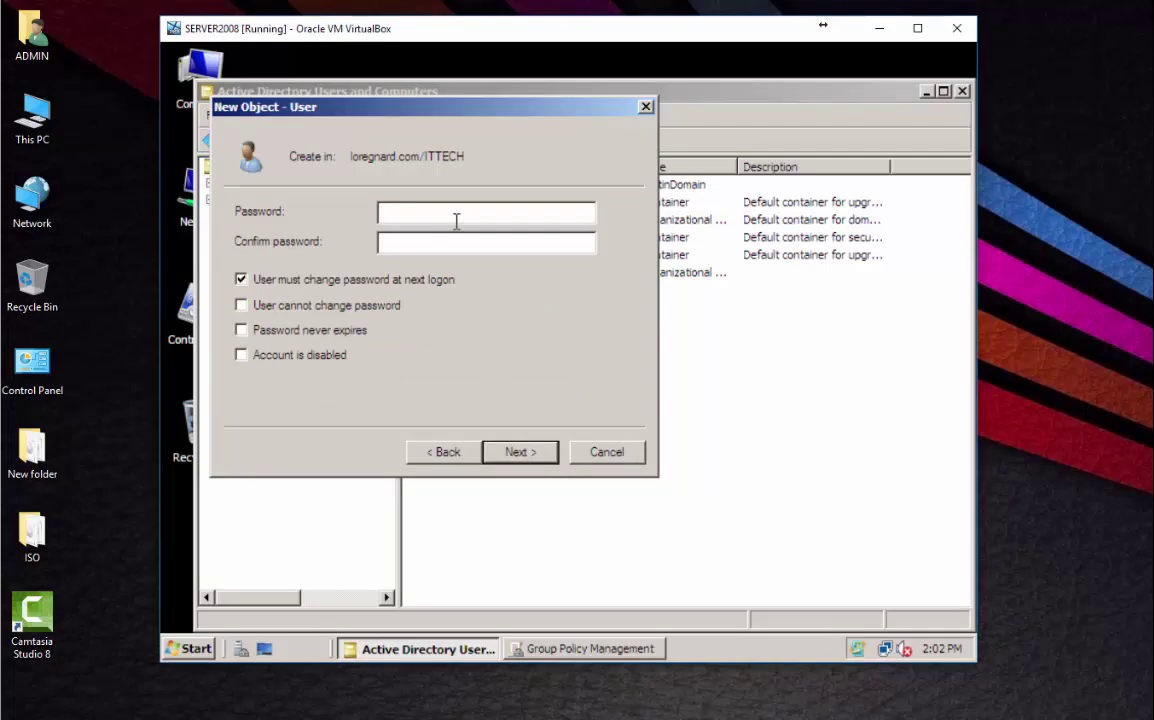
# Enter the account password, set it to never expire, and finish creating the user.
pyautogui.write('Pa')
pyautogui.press('BackSpace')
pyautogui.press('BackSpace')
pyautogui.write('Password123')
pyautogui.press('Tab')
pyautogui.write('Password123')
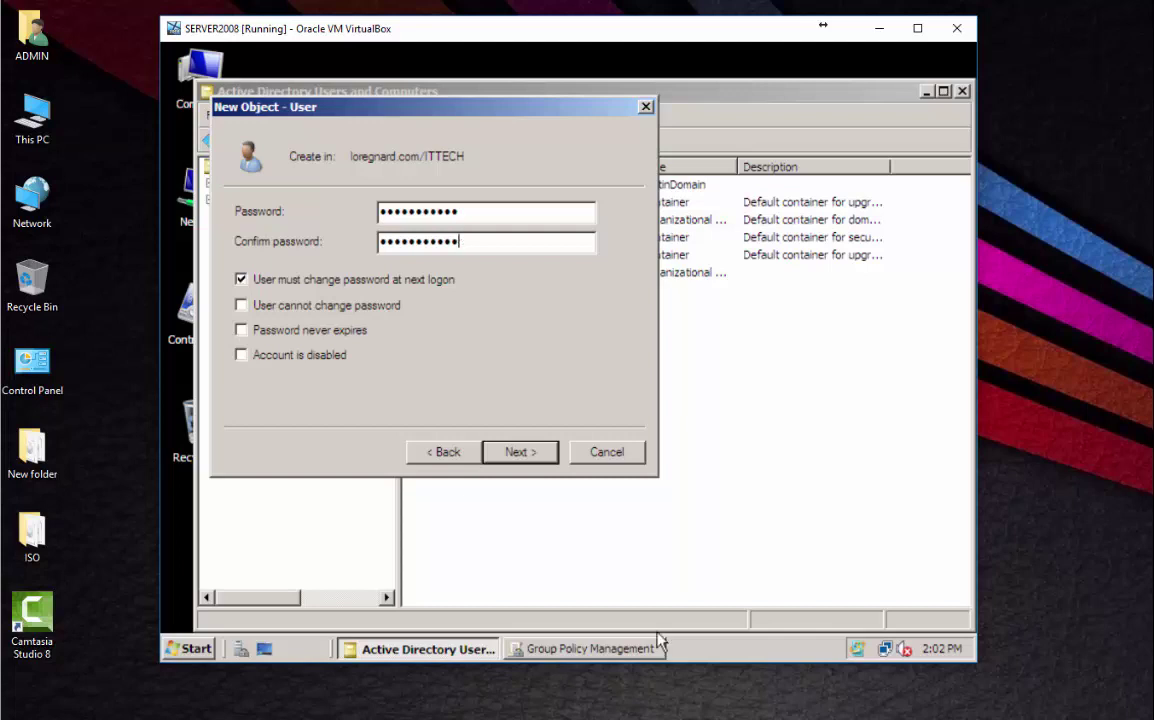
pyautogui.click(271, 335)
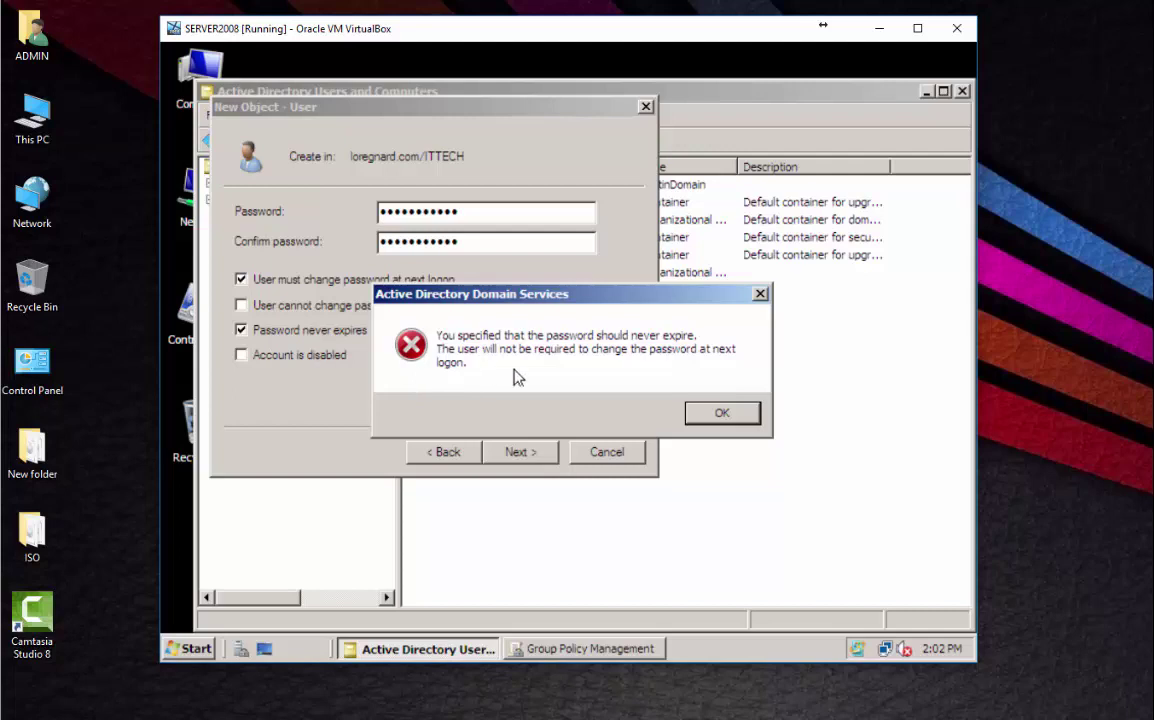
pyautogui.click(750, 416)
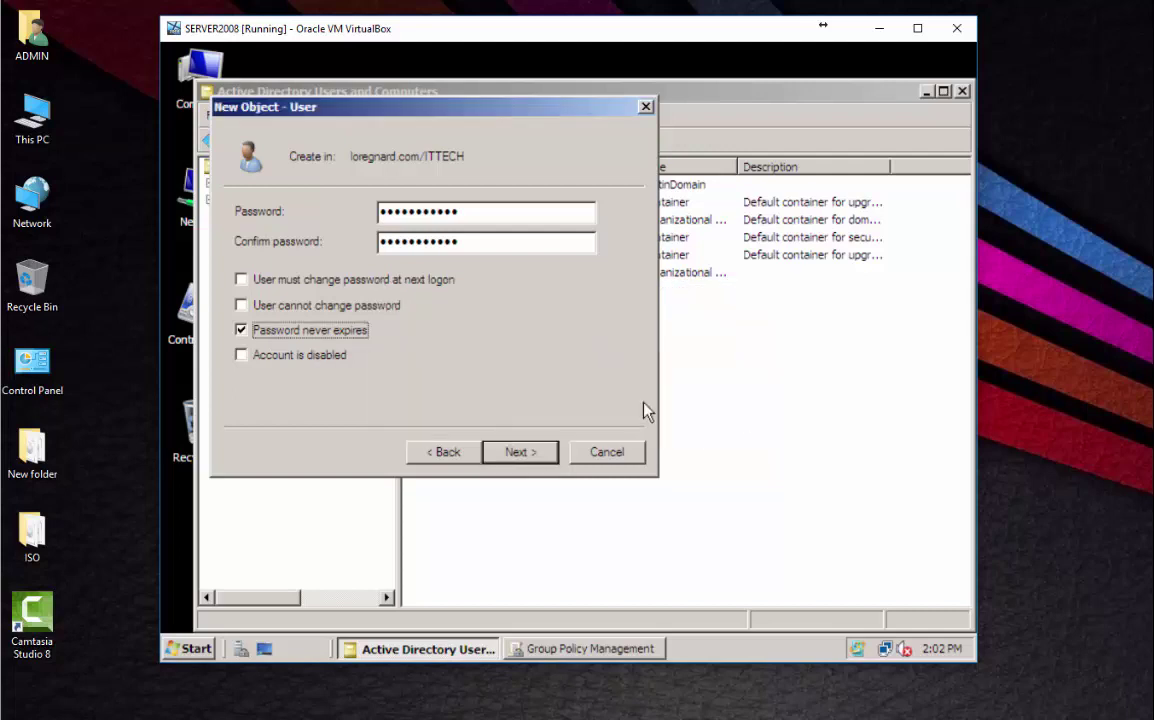
pyautogui.click(519, 453)
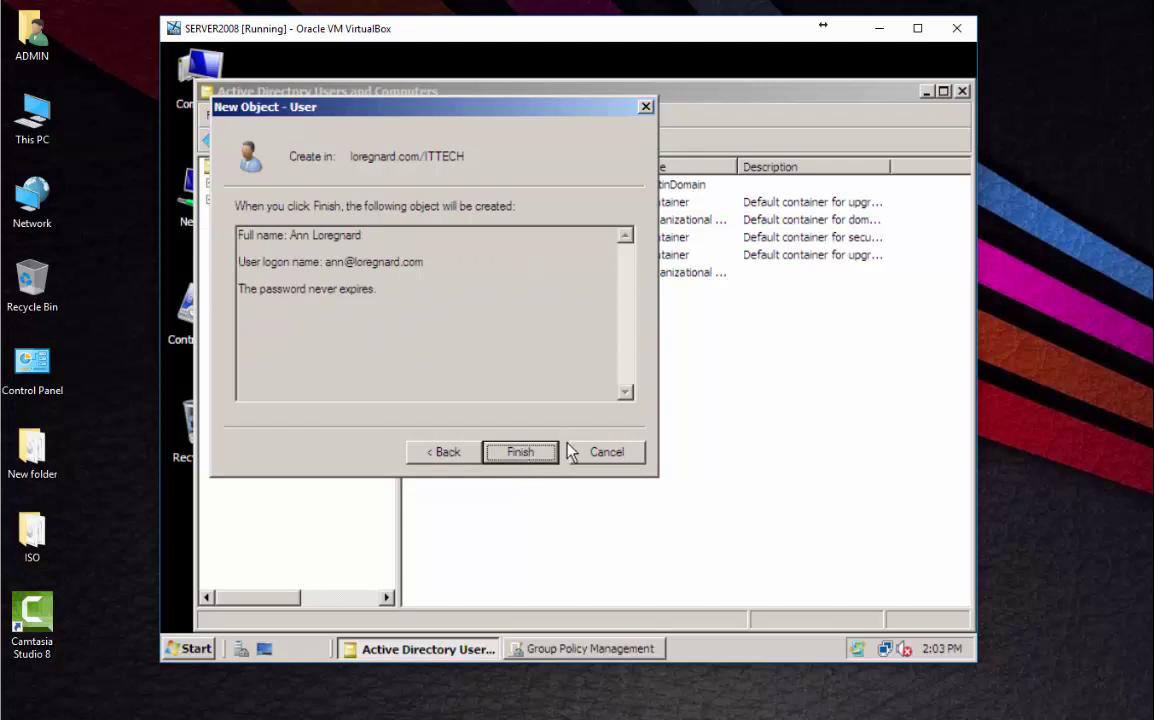
pyautogui.click(524, 455)
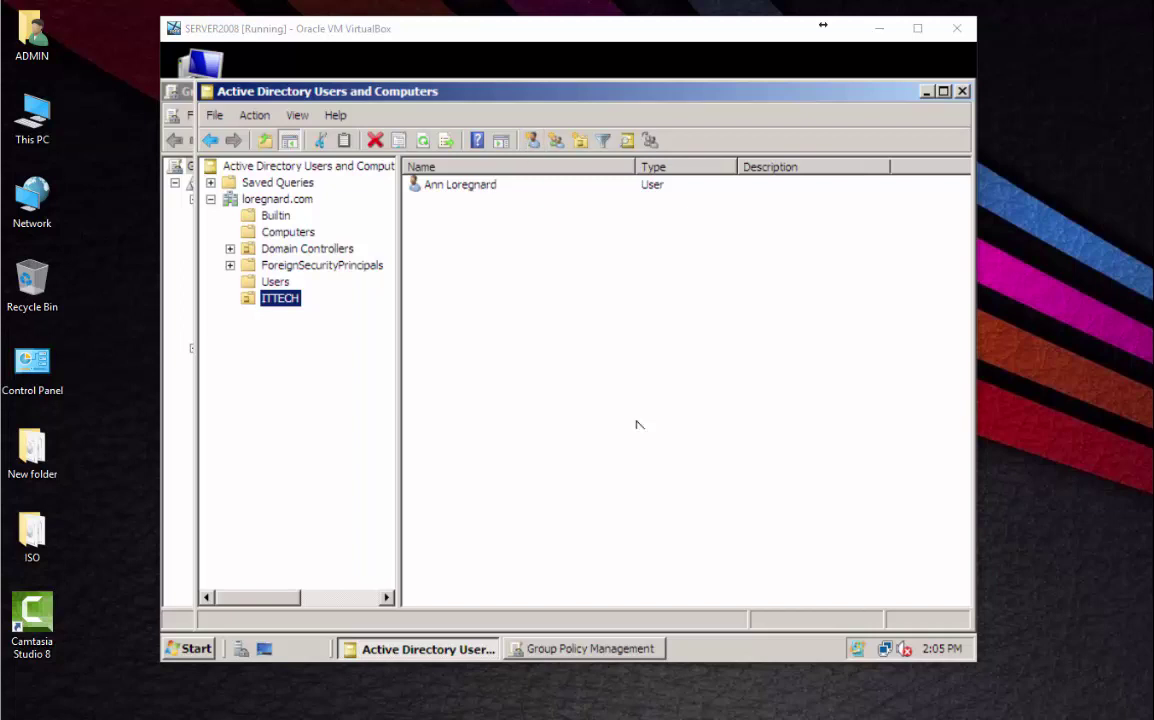
# In Group Policy Management, select ITTECH and bring up the linked ITECH Computer GPO's context menu.
pyautogui.click(595, 649)
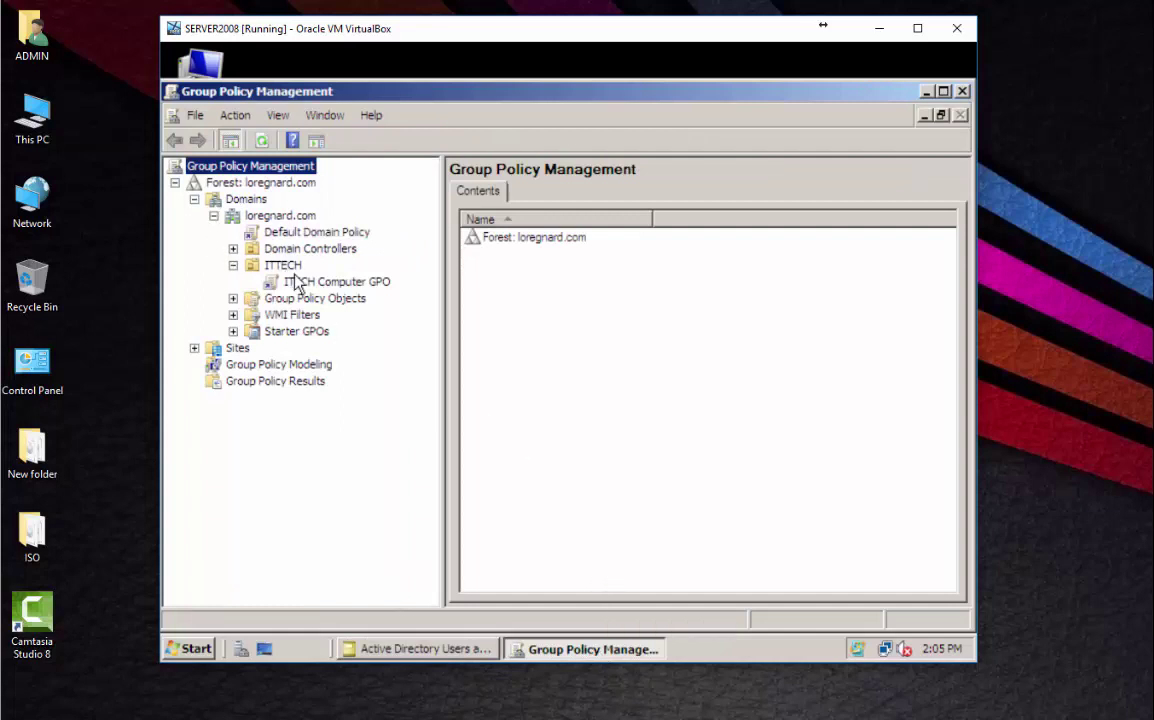
pyautogui.click(288, 267)
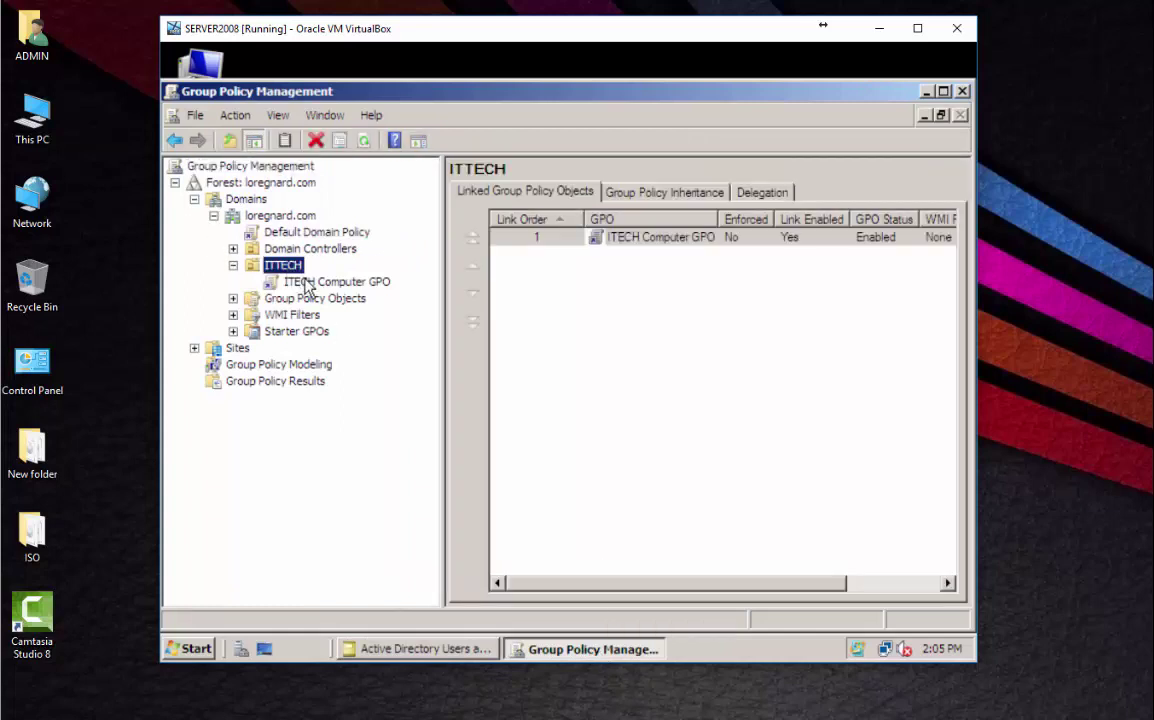
pyautogui.rightClick(683, 248)
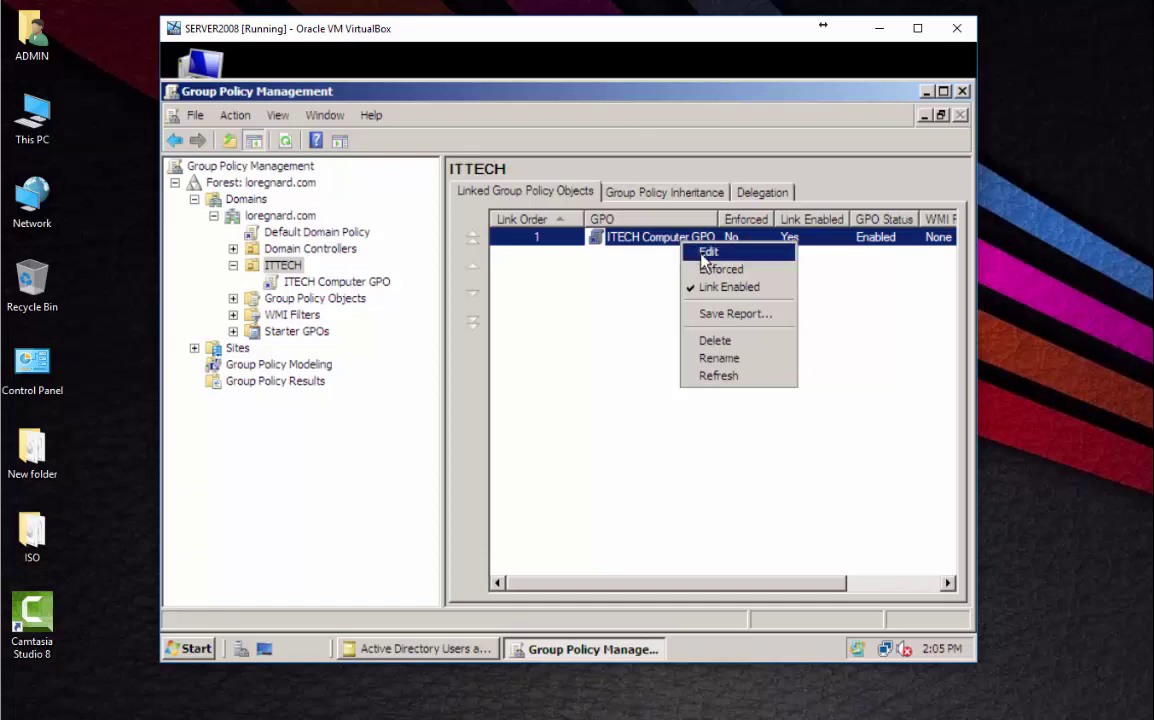
# Edit ITECH Computer GPO in the Group Policy Management Editor.
pyautogui.click(704, 254)
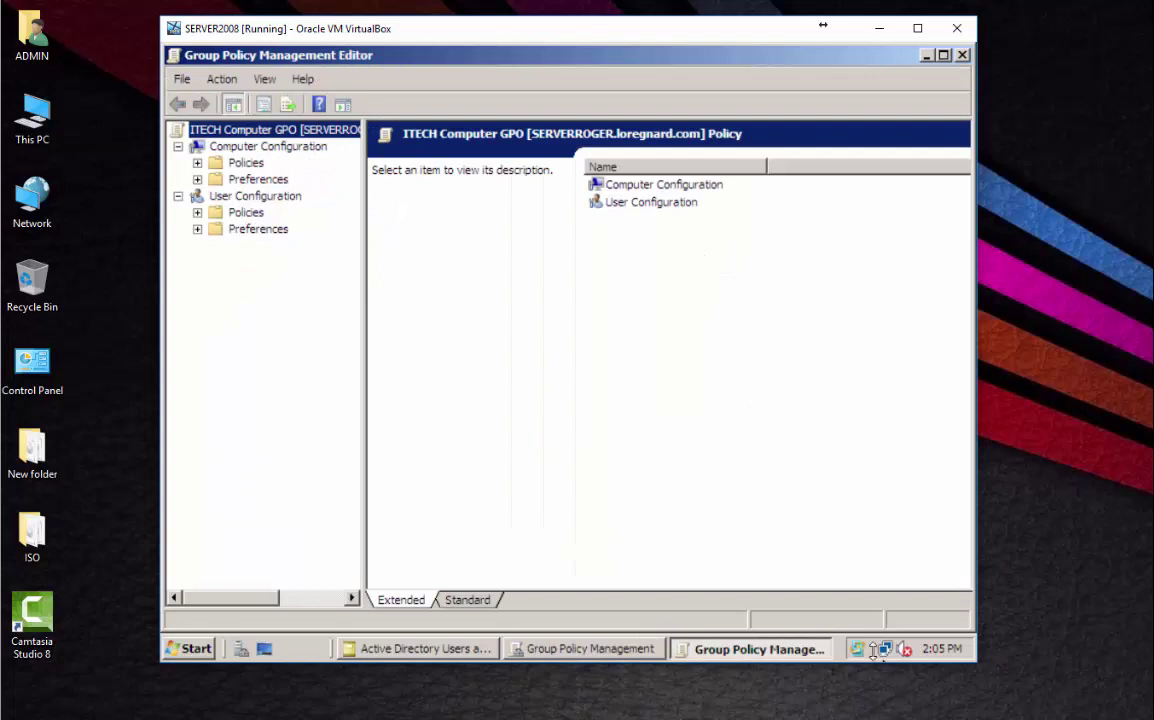
pyautogui.click(898, 677)
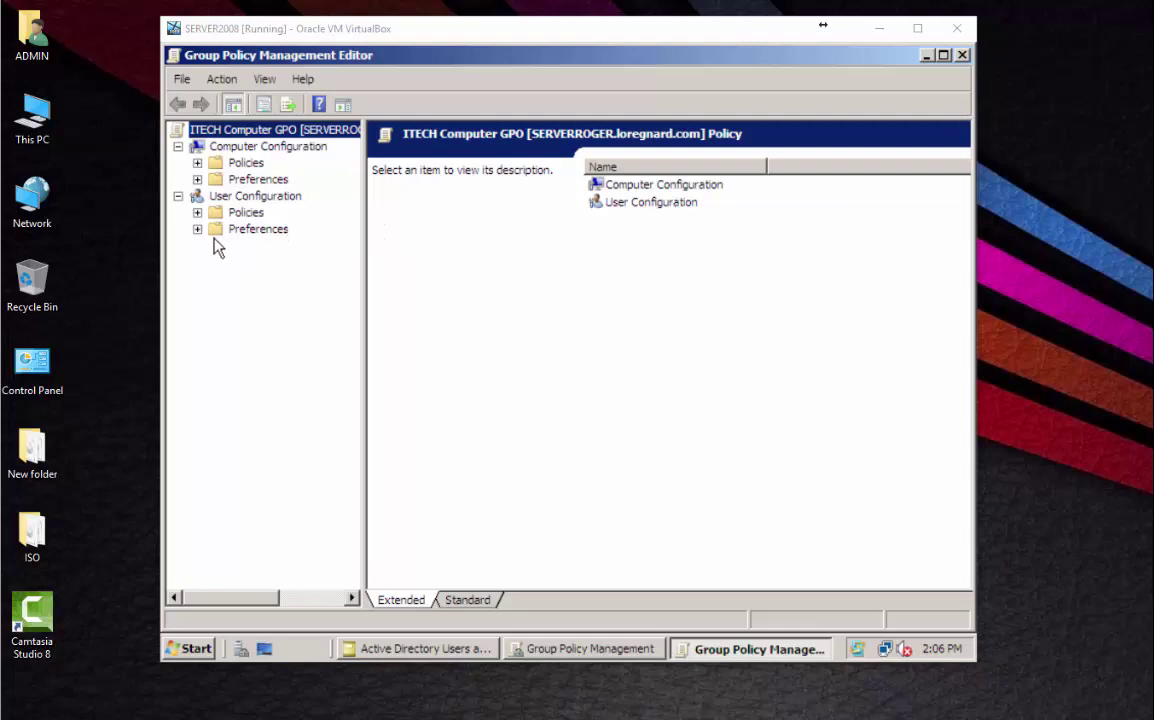
# Navigate to User Configuration > Policies > Administrative Templates > Control Panel in the GPO editor.
pyautogui.click(197, 212)
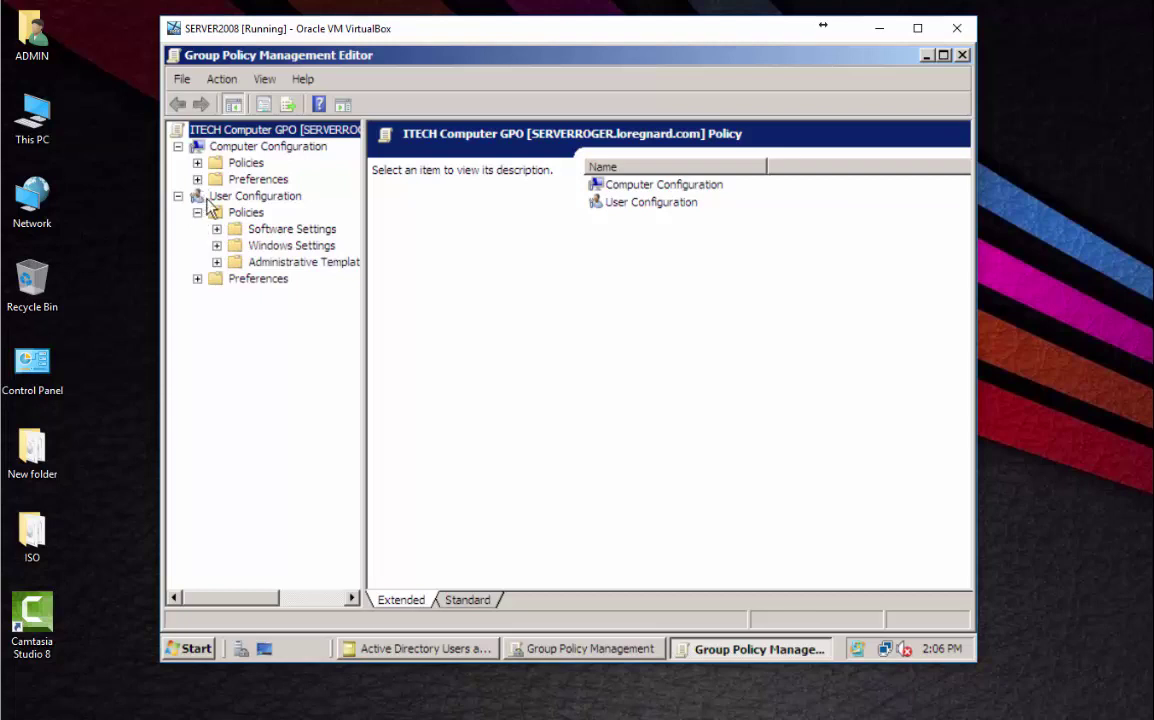
pyautogui.click(287, 266)
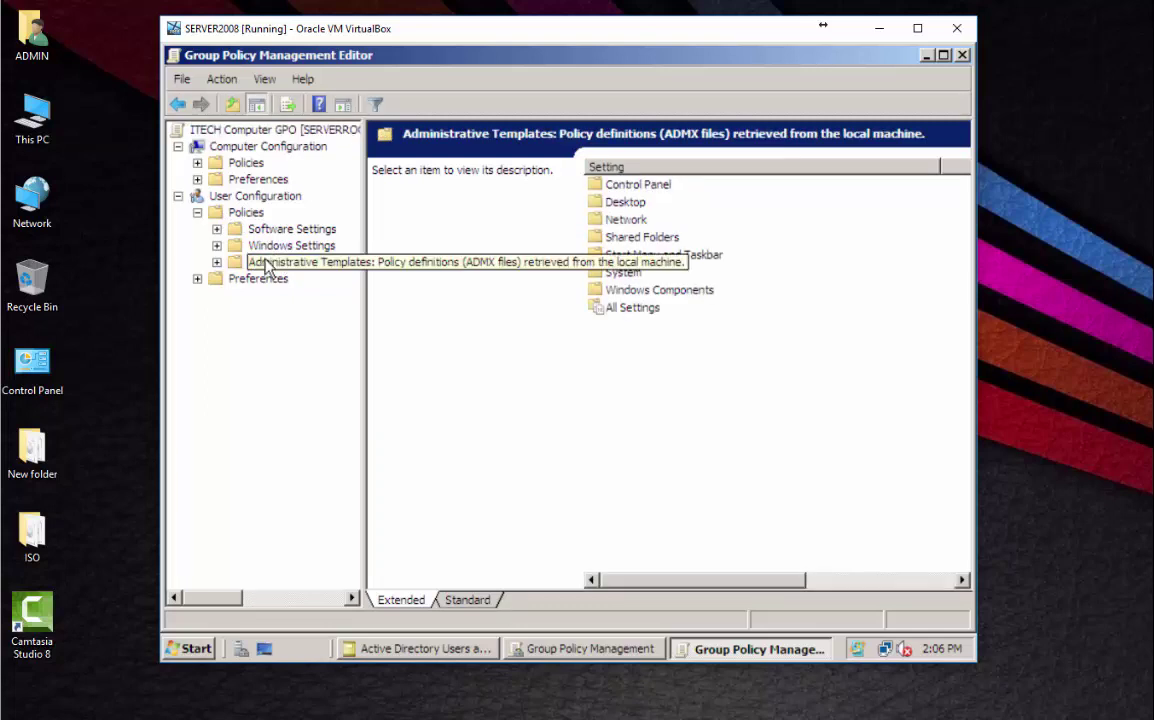
pyautogui.click(638, 189)
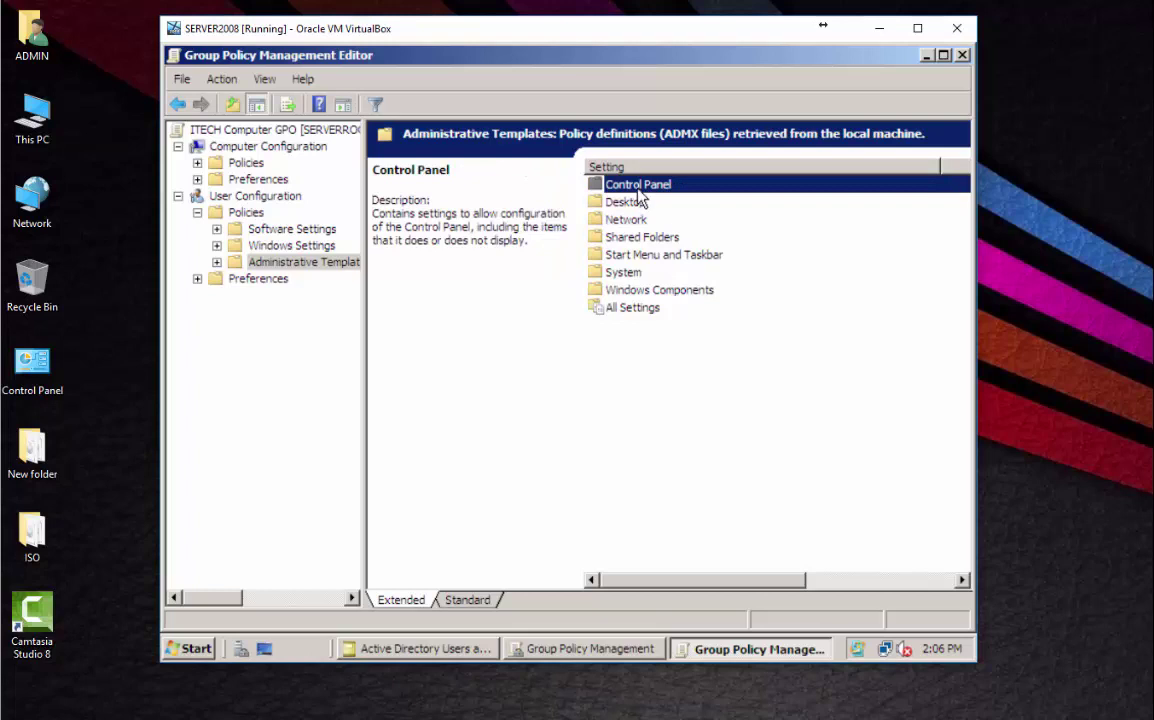
pyautogui.doubleClick(637, 189)
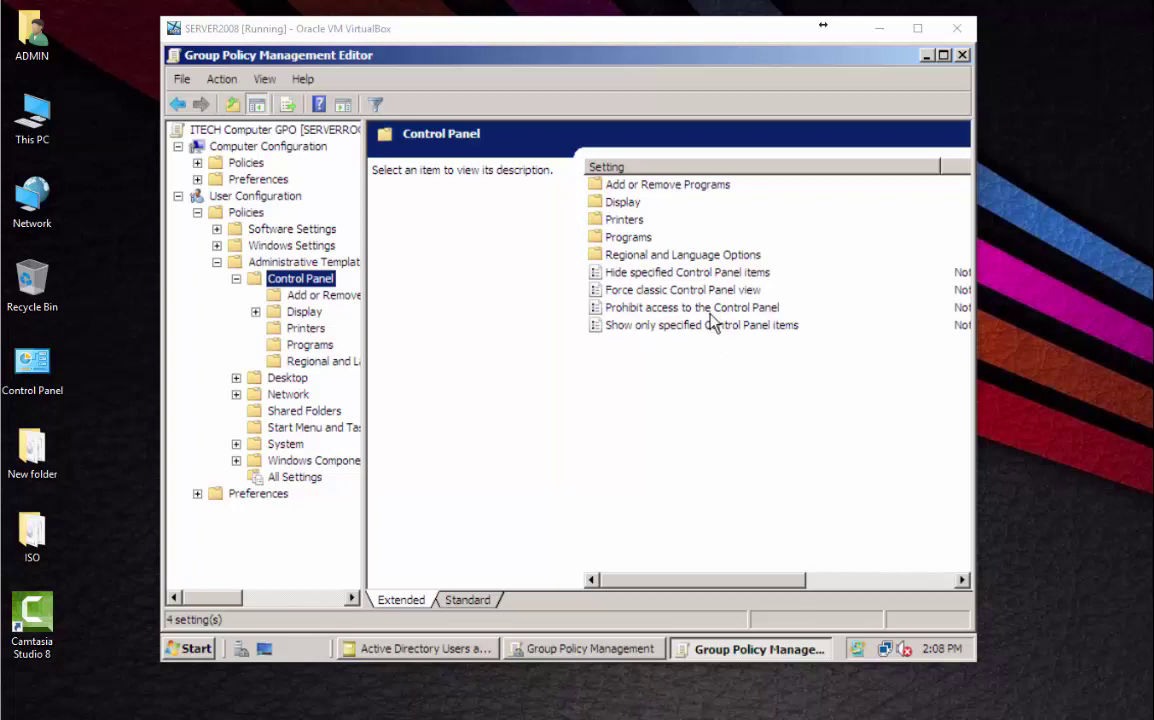
# Set Prohibit access to the Control Panel to Enabled, then minimize the server VM window.
pyautogui.doubleClick(710, 310)
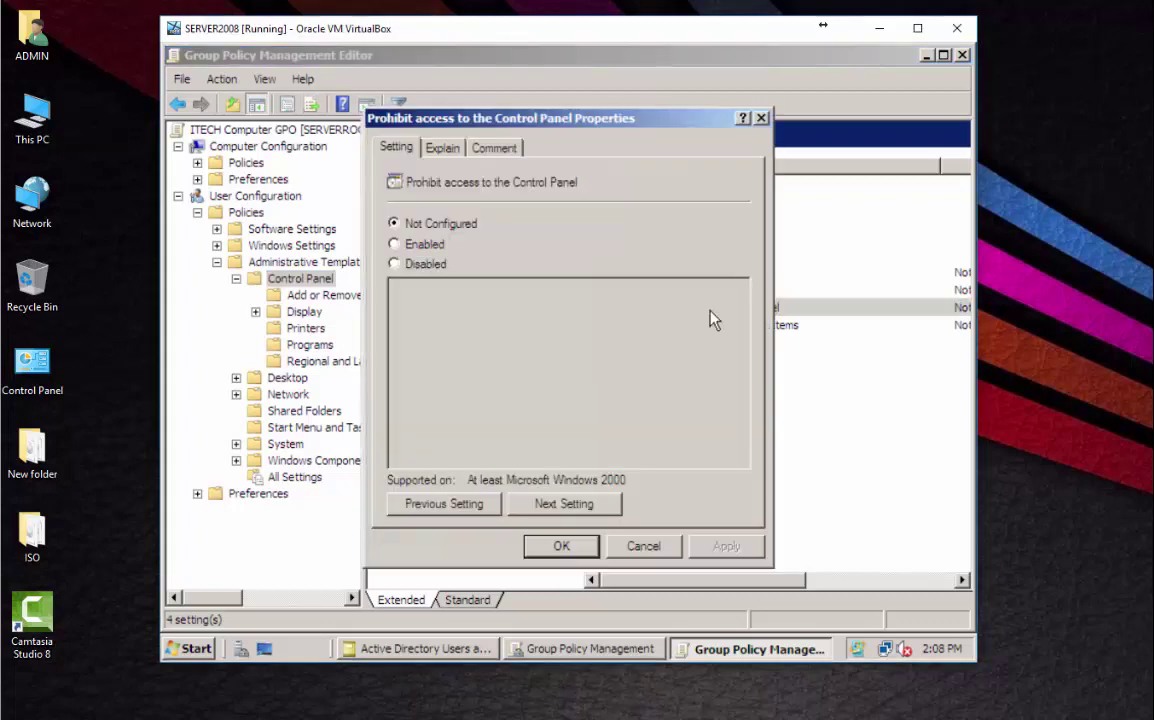
pyautogui.click(412, 246)
pyautogui.click(563, 546)
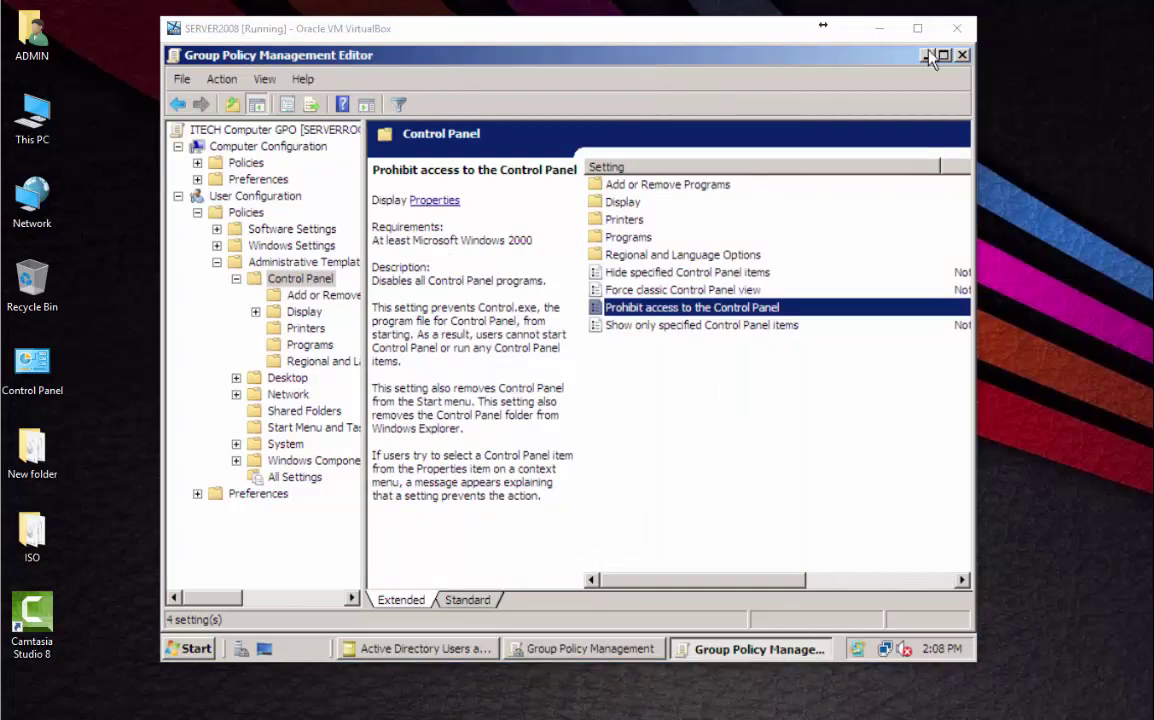
pyautogui.click(879, 28)
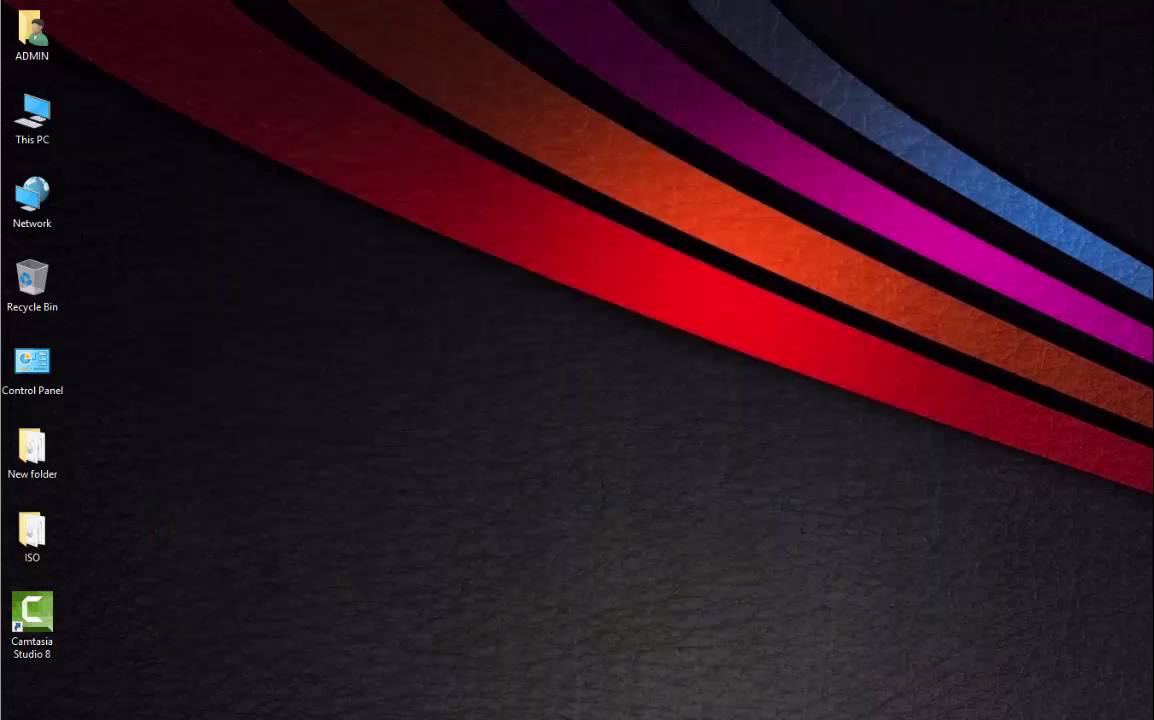
# Send Ctrl-Alt-Del to the Vista VM and log on as Other User with the domain user's credentials.
pyautogui.hotkey('alt', 'Tab')
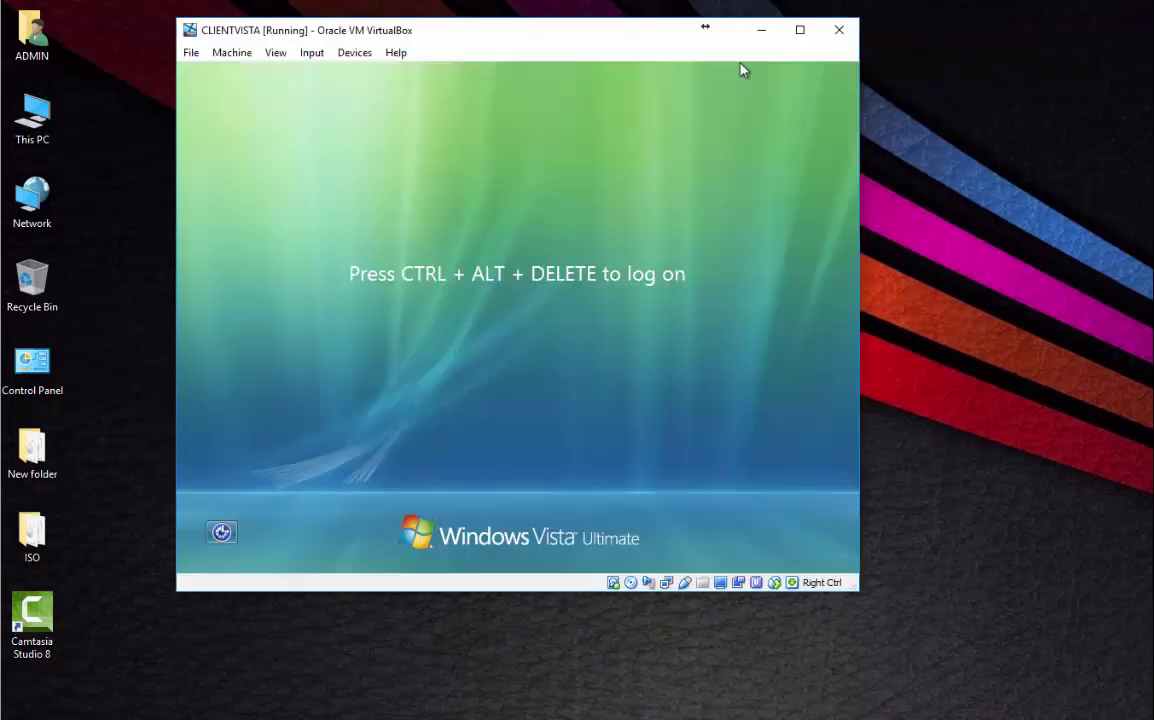
pyautogui.click(314, 54)
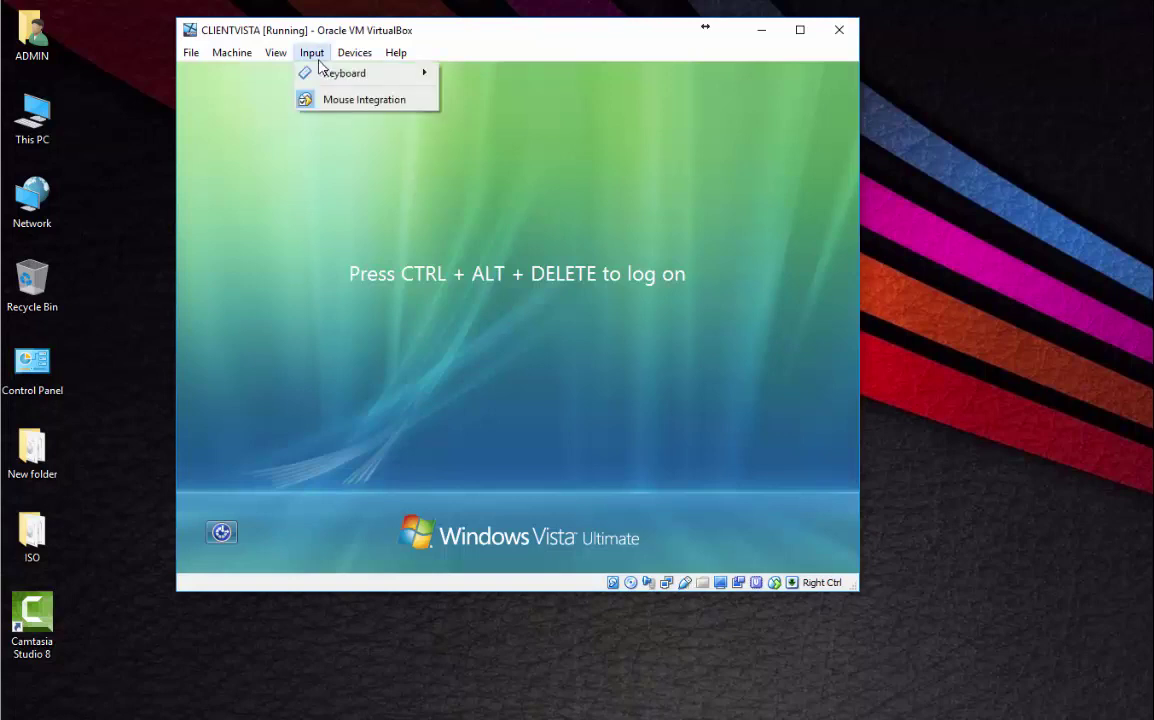
pyautogui.moveTo(328, 74)
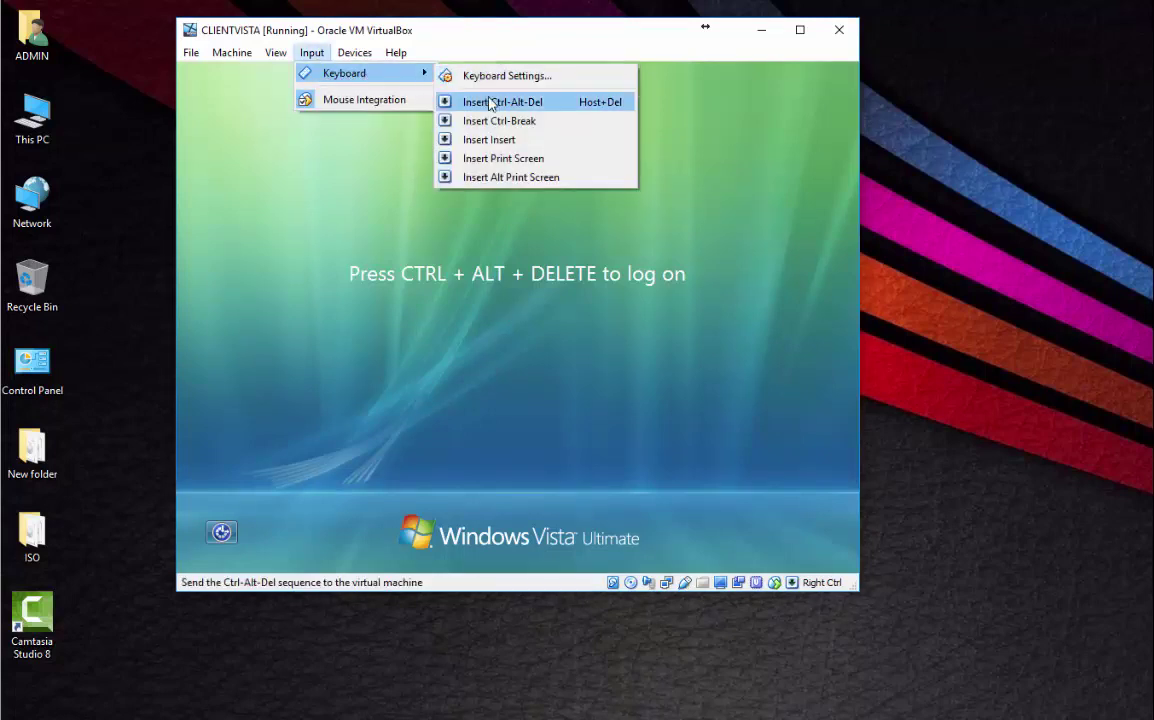
pyautogui.click(490, 104)
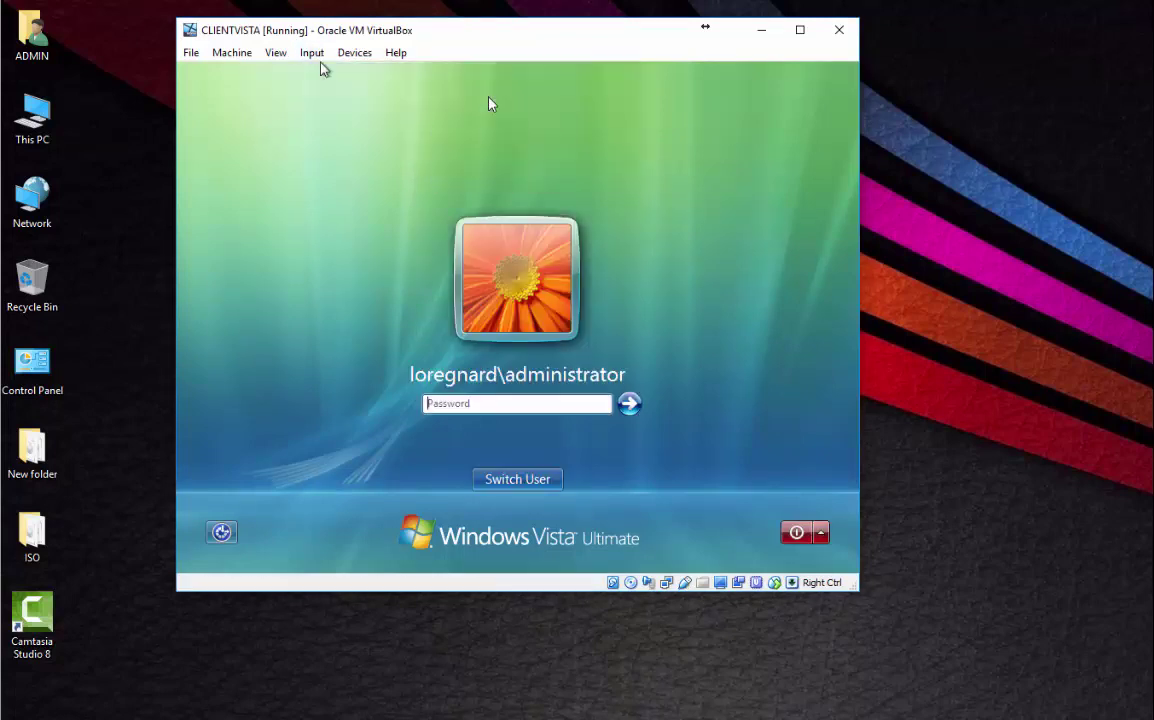
pyautogui.click(551, 479)
pyautogui.click(610, 394)
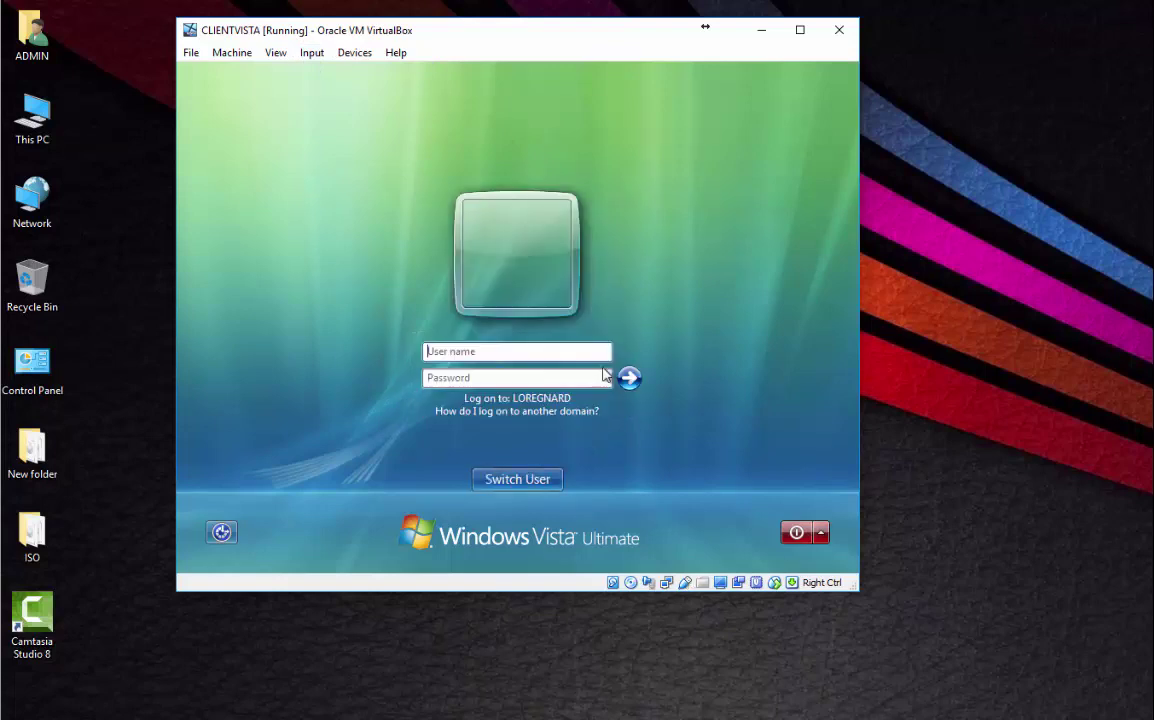
pyautogui.write('ann')
pyautogui.press('Tab')
pyautogui.write('p')
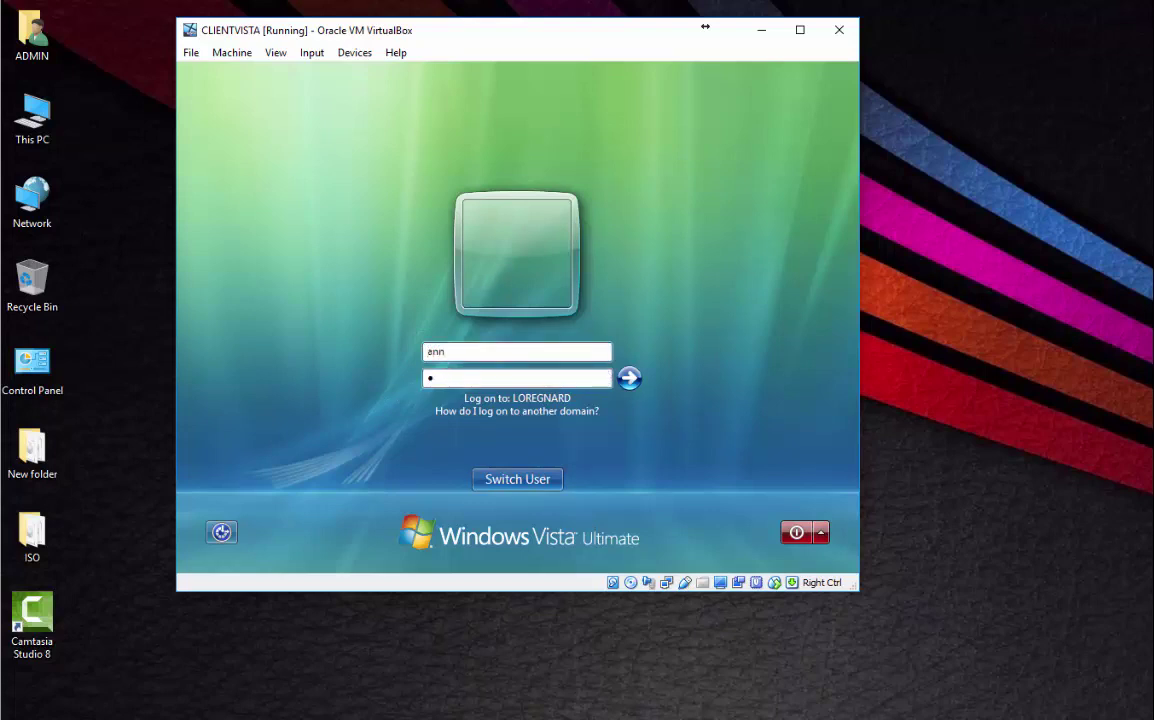
pyautogui.write('asswd12345')
pyautogui.click(629, 377)
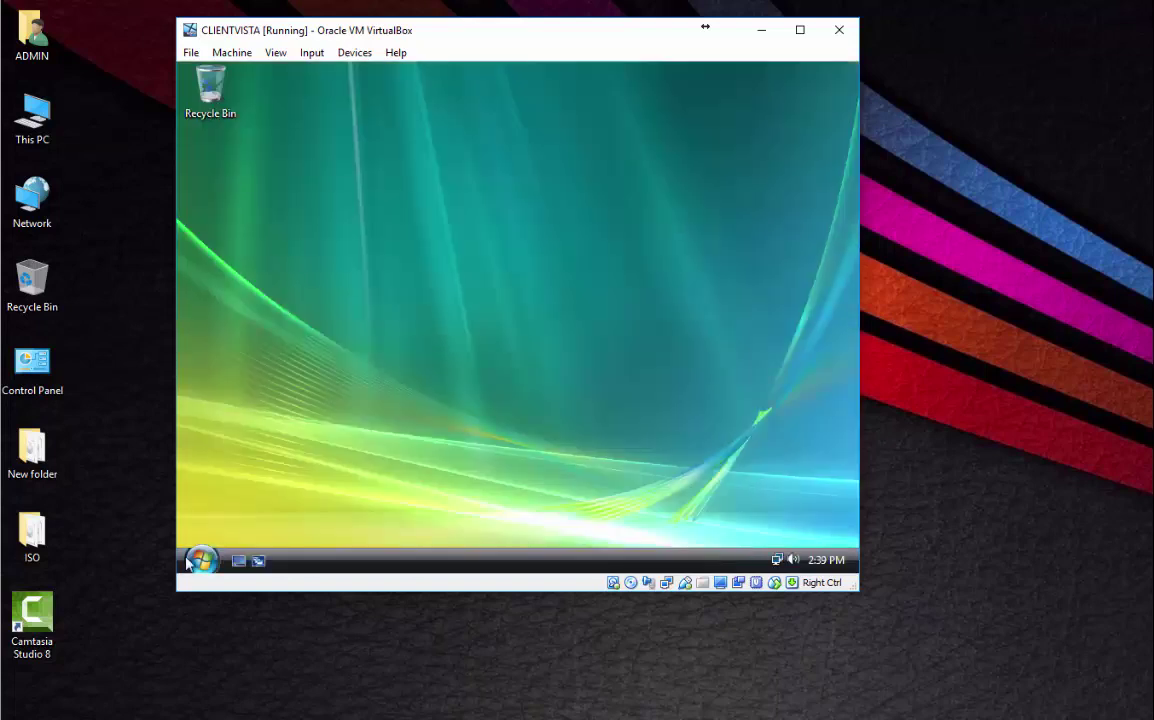
# On Vista, attempt to open Default Programs from the Start menu and dismiss the Restrictions error.
pyautogui.click(203, 563)
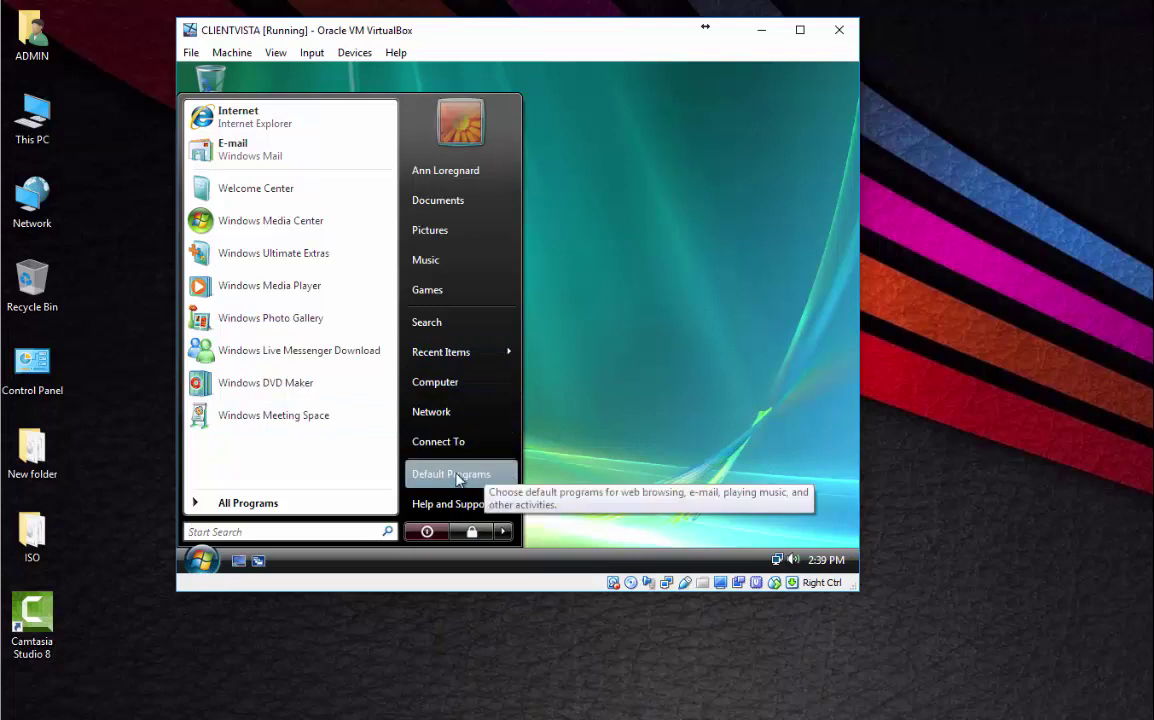
pyautogui.click(466, 476)
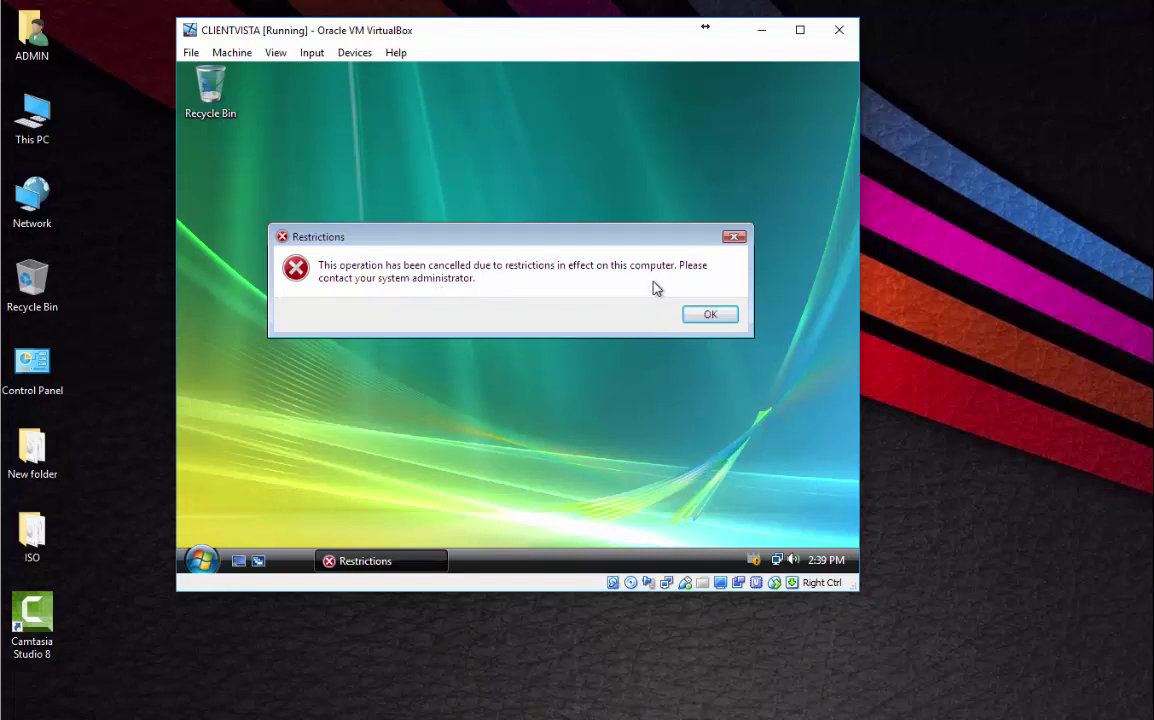
pyautogui.click(709, 316)
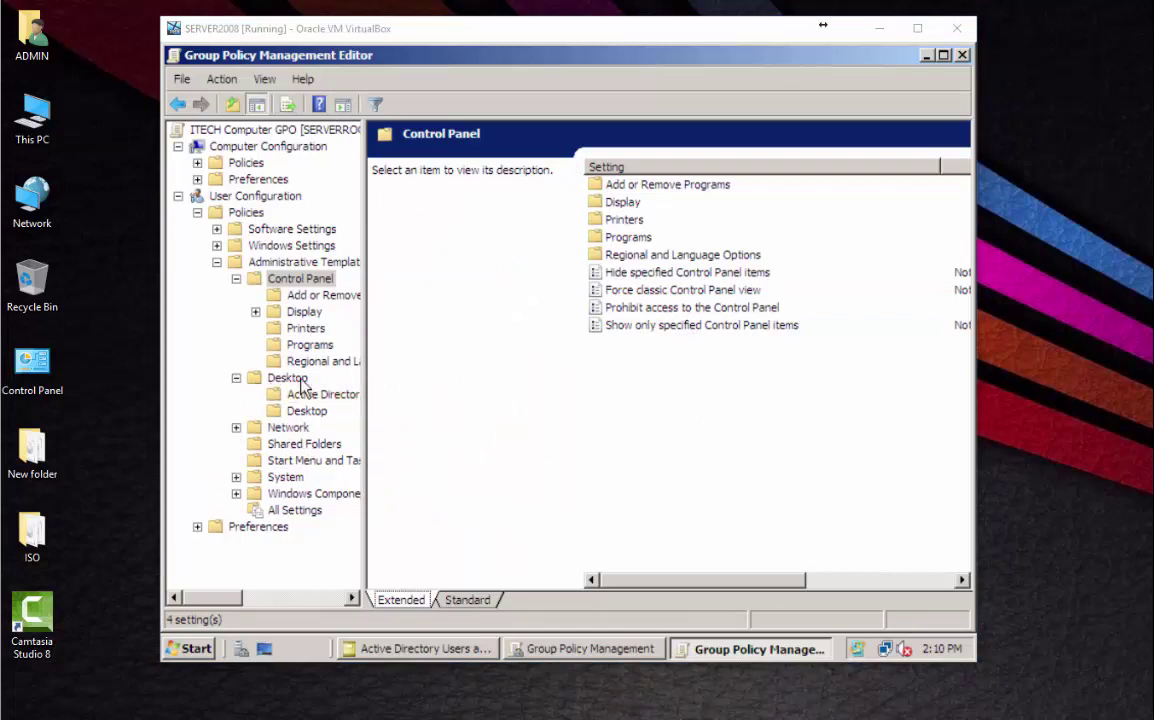
# Set the ITECH Computer GPO's Desktop Wallpaper policy to Disabled and apply it.
pyautogui.click(305, 413)
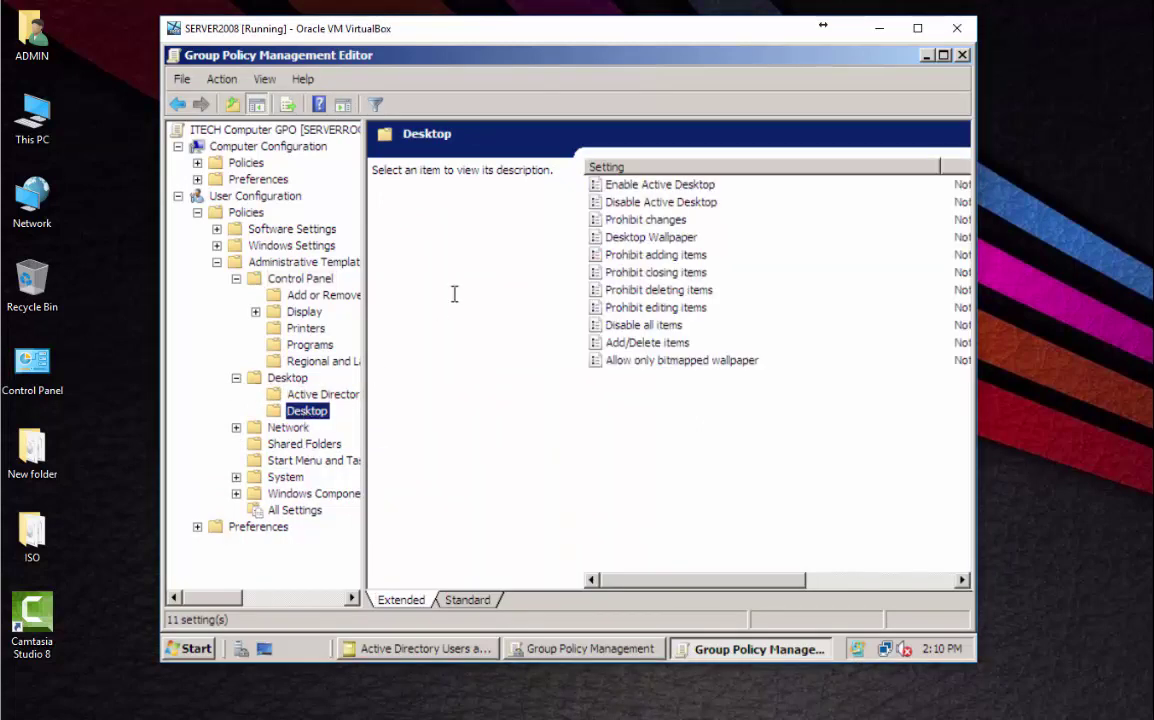
pyautogui.doubleClick(668, 240)
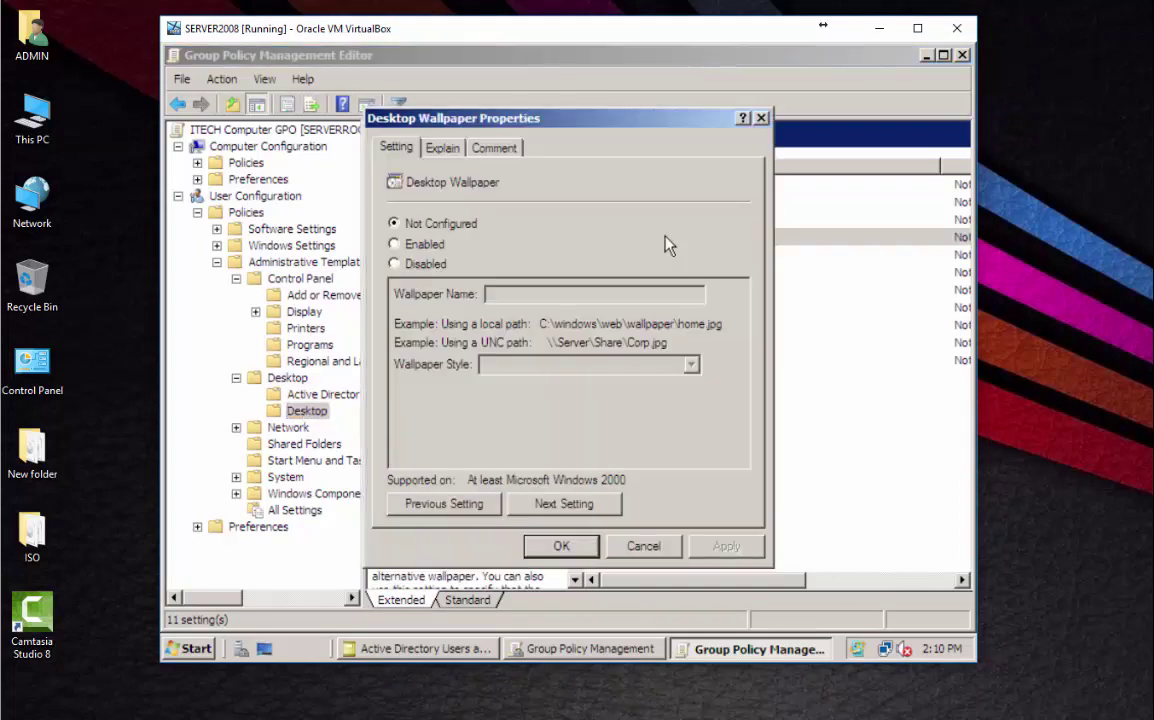
pyautogui.click(425, 257)
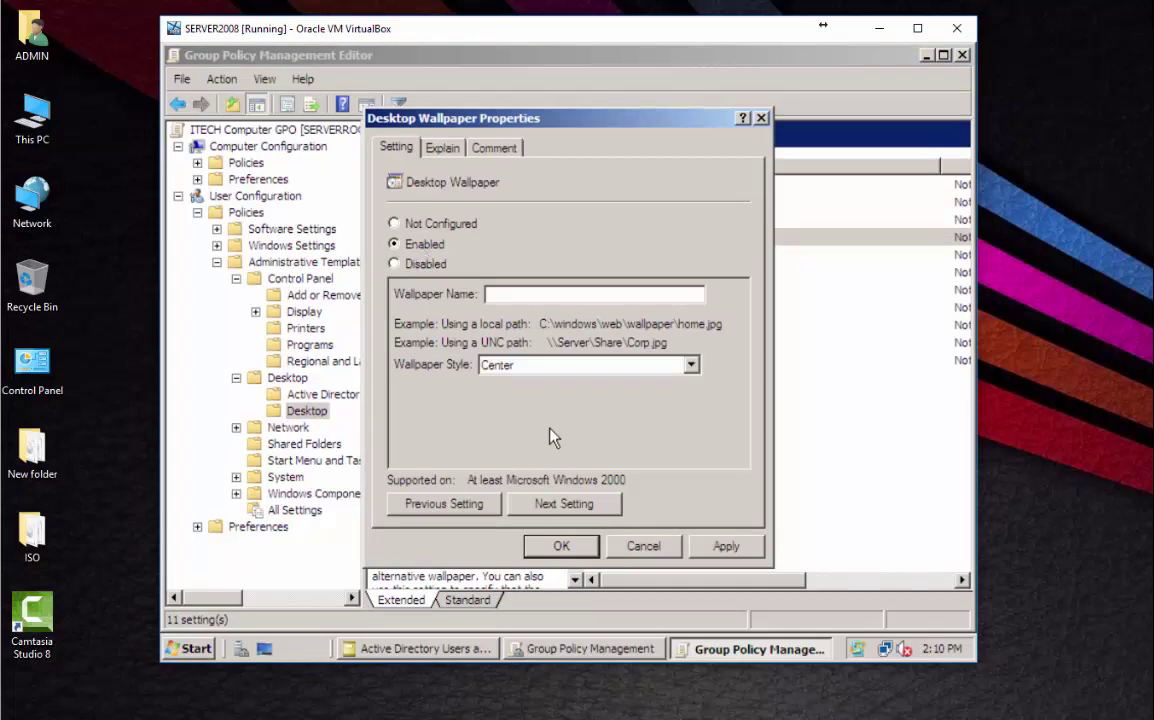
pyautogui.click(728, 549)
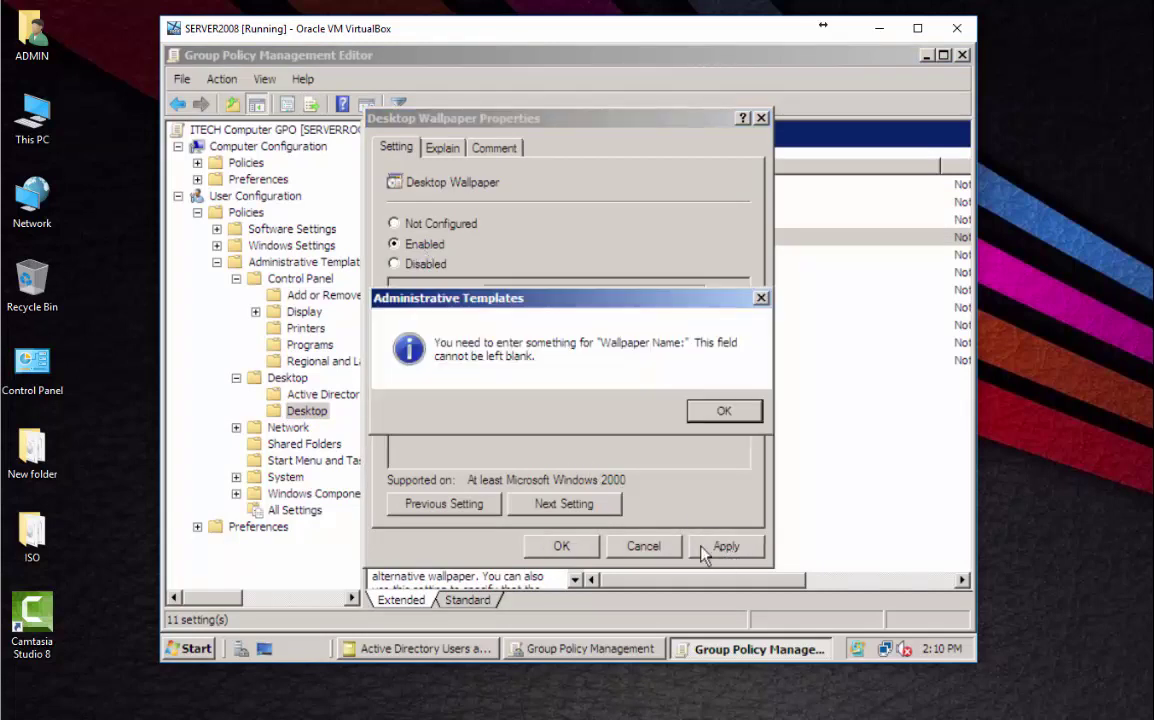
pyautogui.click(724, 410)
pyautogui.click(418, 268)
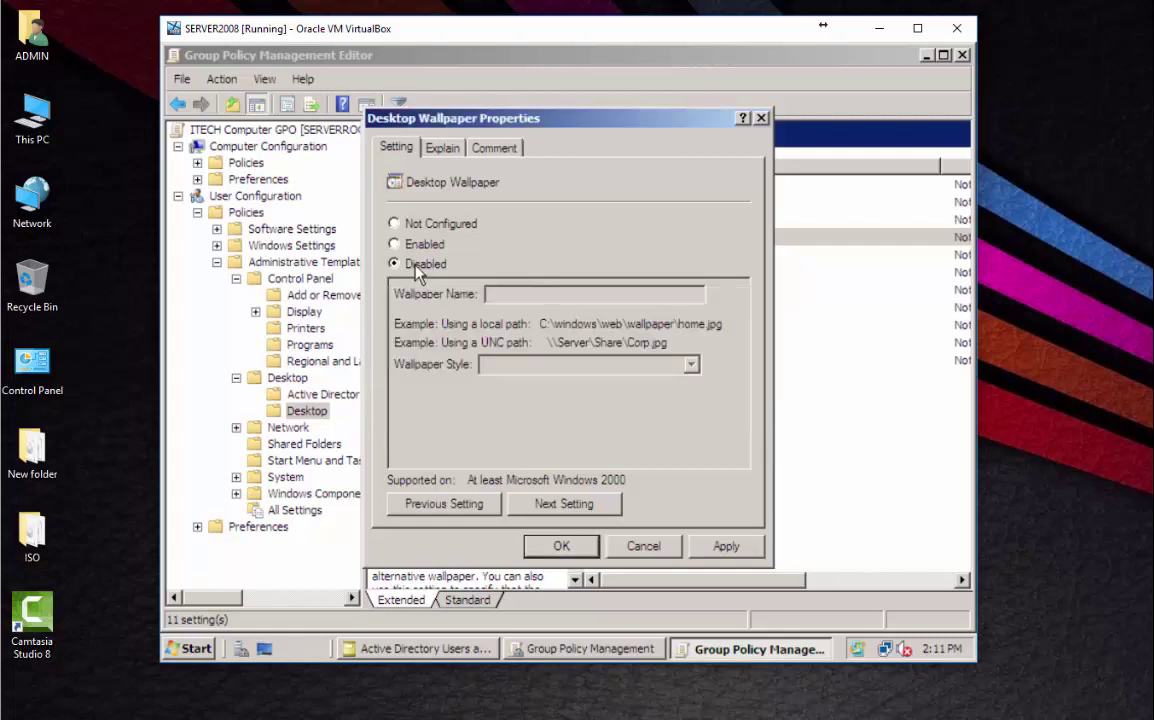
pyautogui.click(728, 547)
pyautogui.click(556, 547)
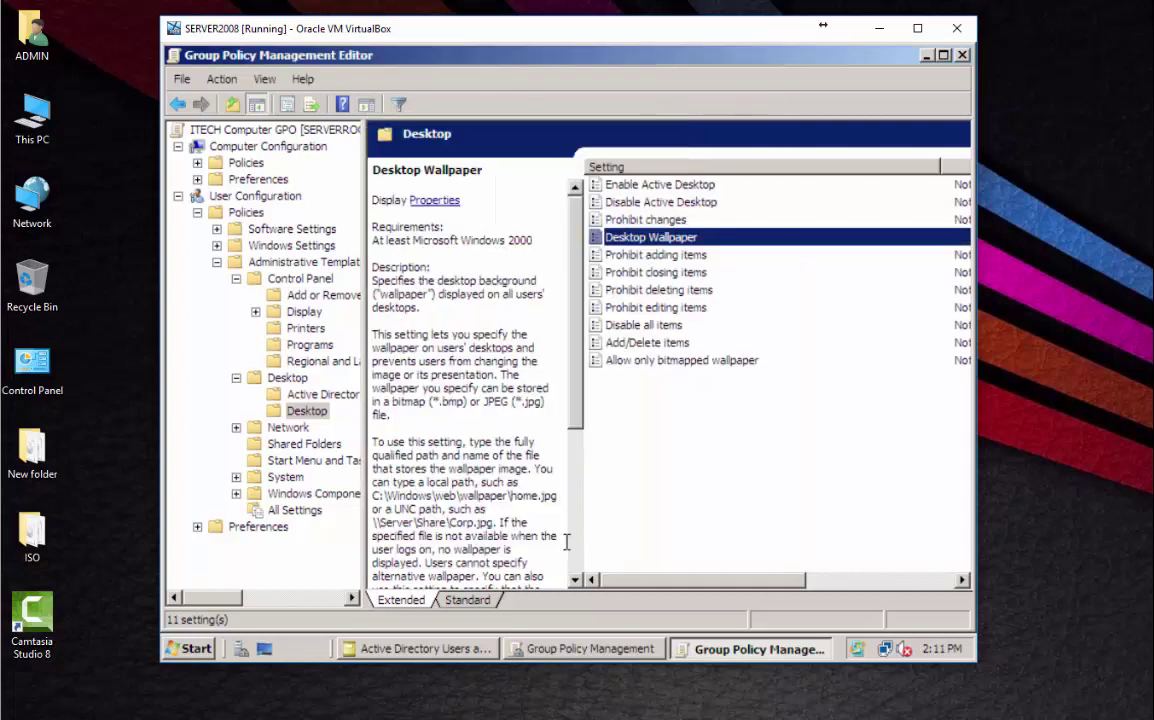
# Minimize Group Policy Editor, Group Policy Management, and Active Directory Users and Computers.
pyautogui.click(926, 55)
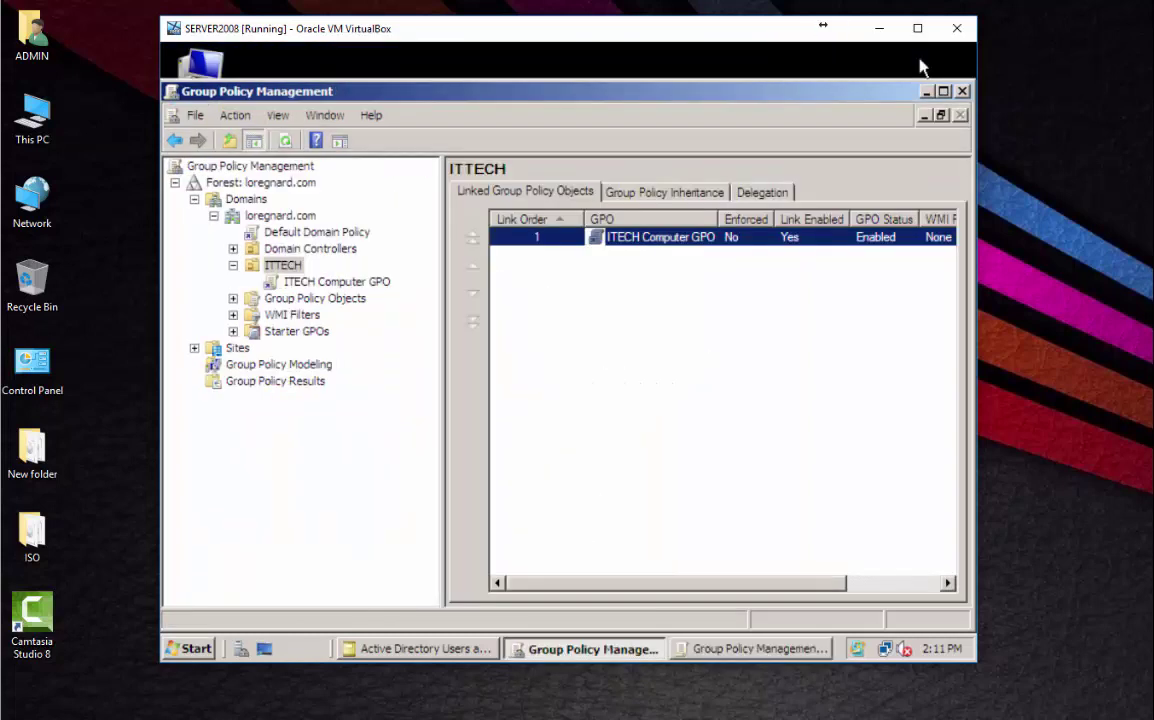
pyautogui.click(926, 91)
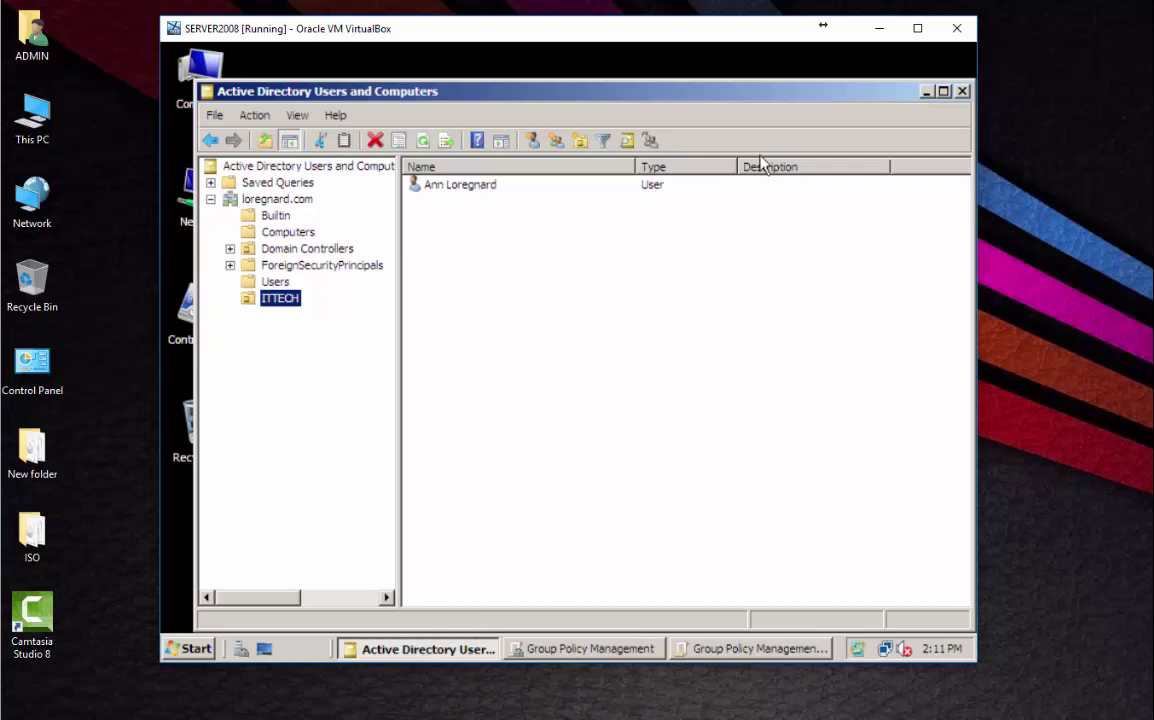
pyautogui.click(926, 91)
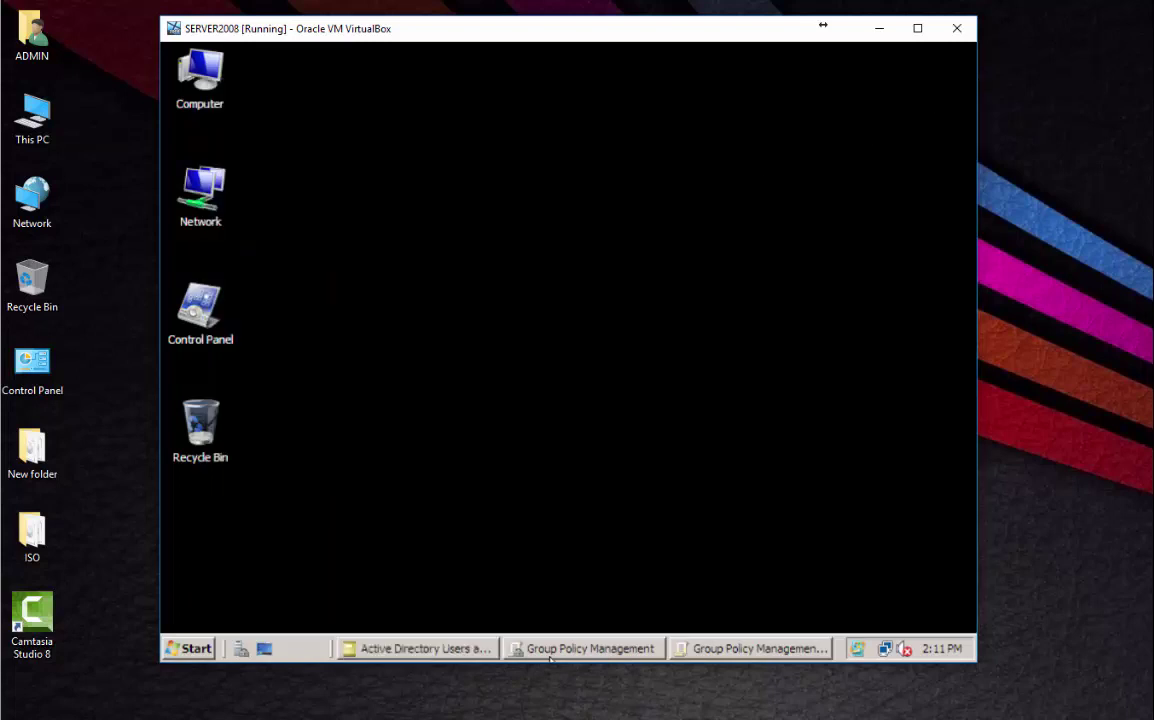
pyautogui.hotkey('alt', 'Tab')
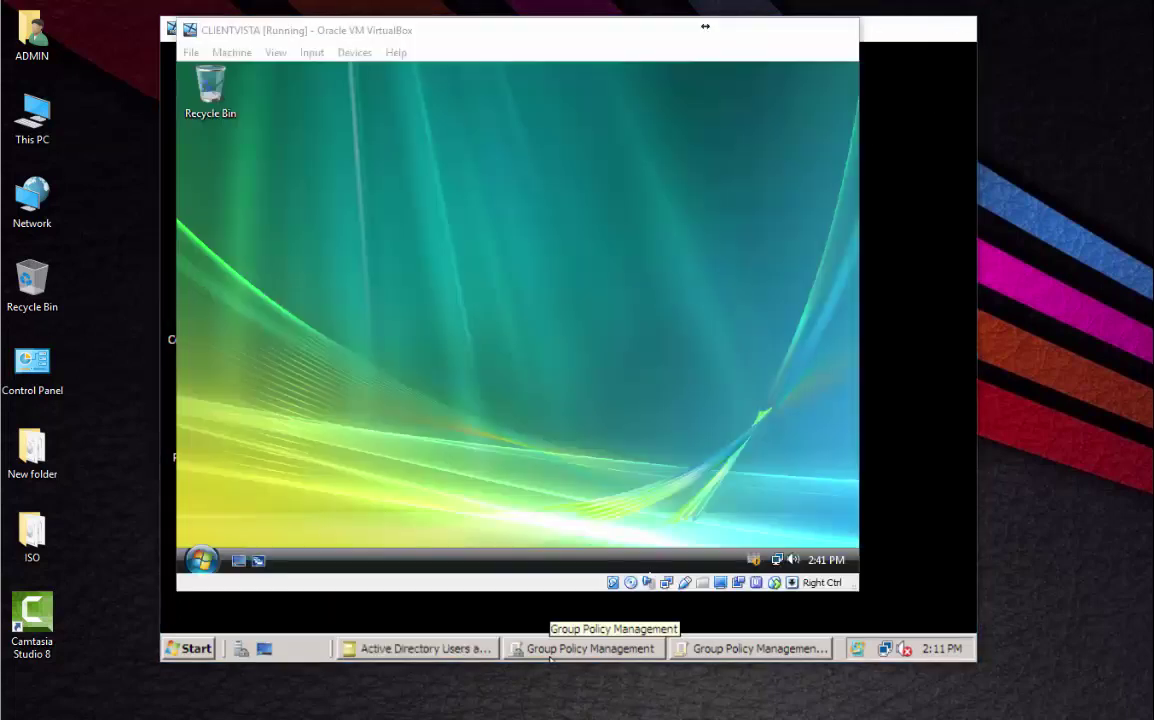
pyautogui.rightClick(579, 316)
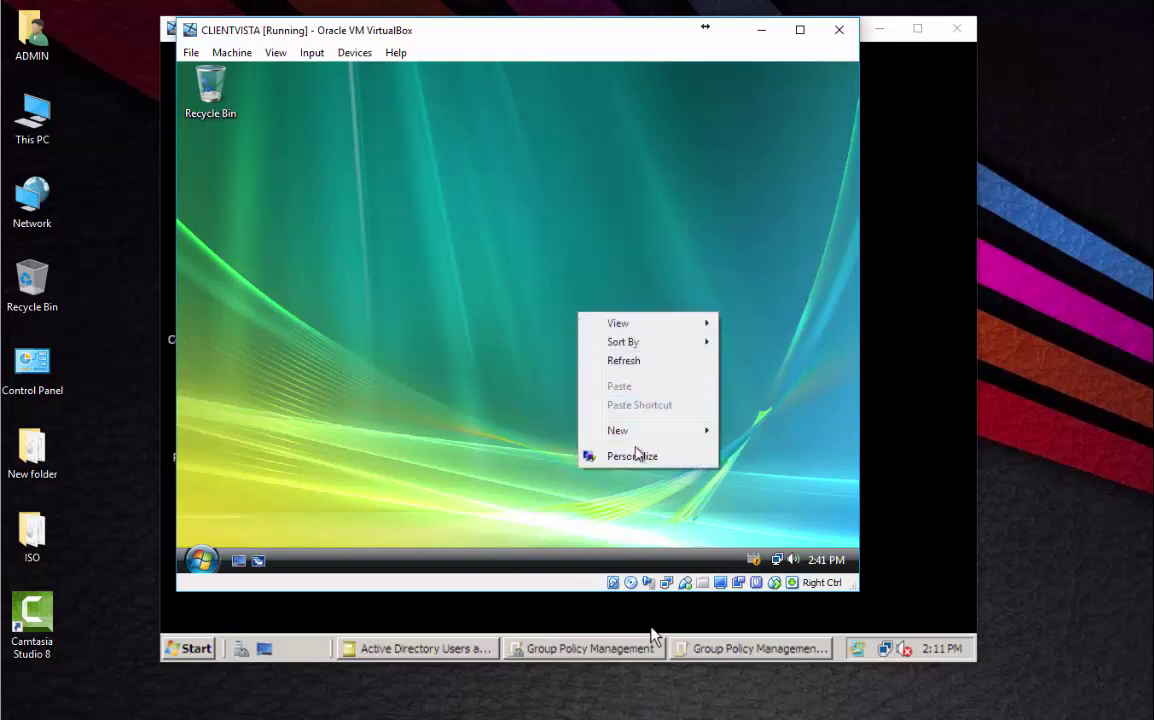
pyautogui.click(639, 454)
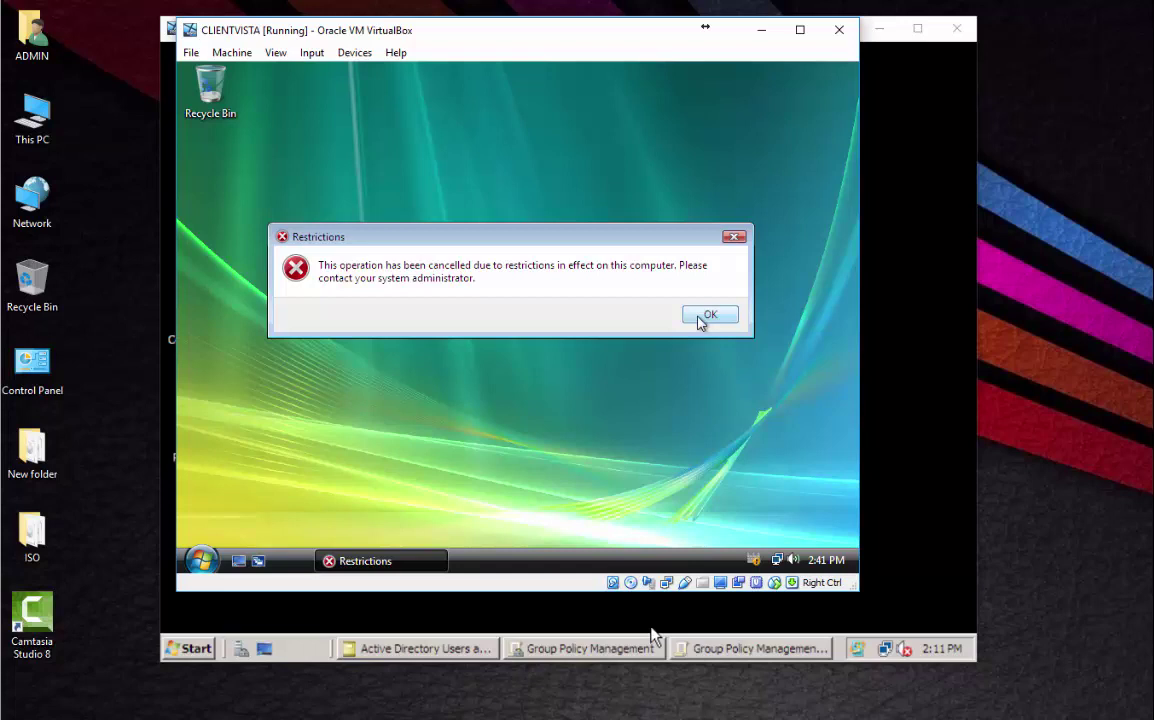
pyautogui.click(700, 317)
pyautogui.rightClick(621, 311)
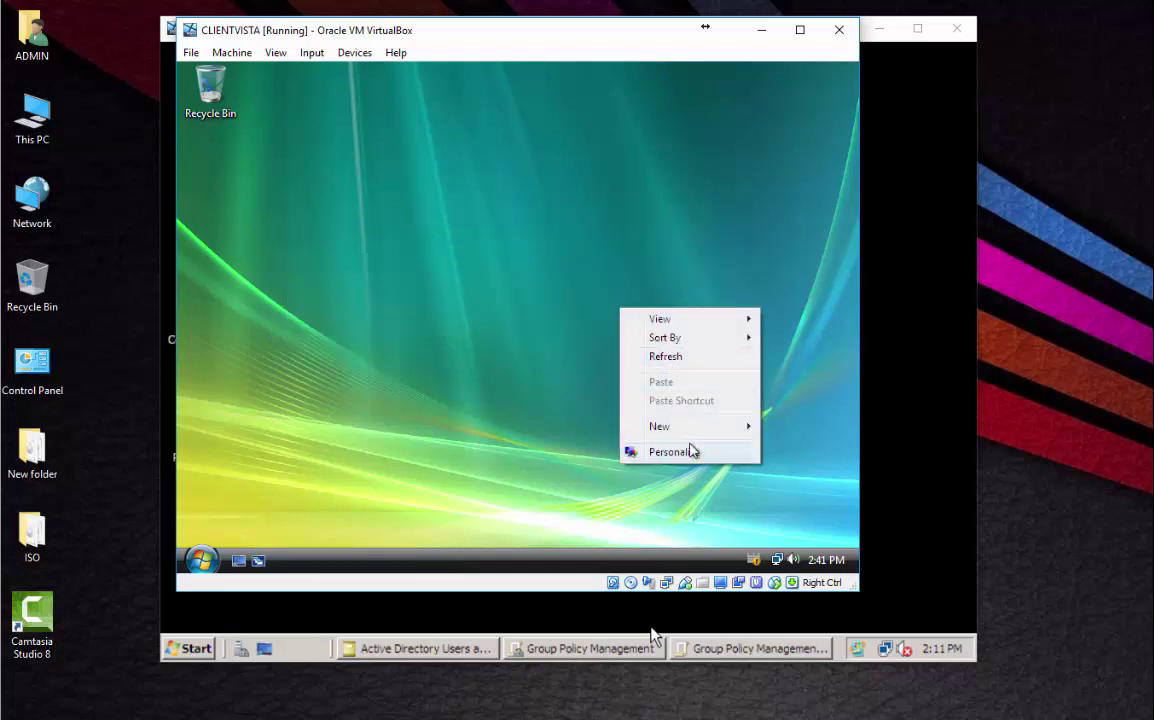
pyautogui.click(690, 451)
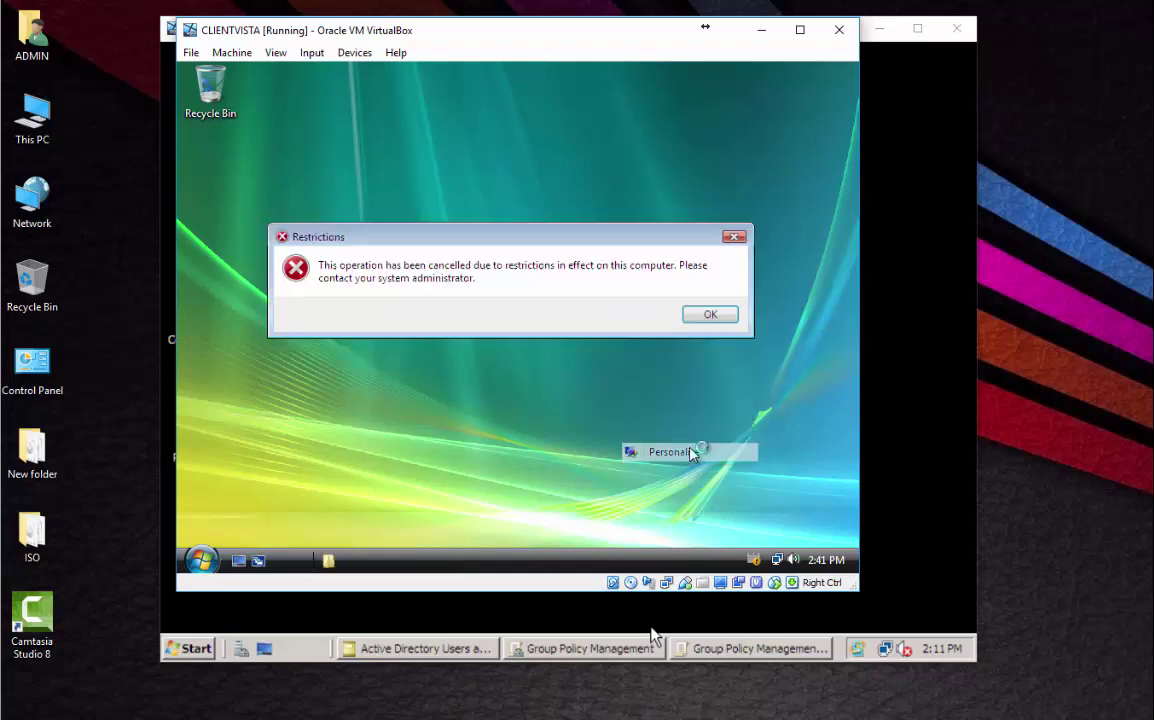
pyautogui.click(710, 316)
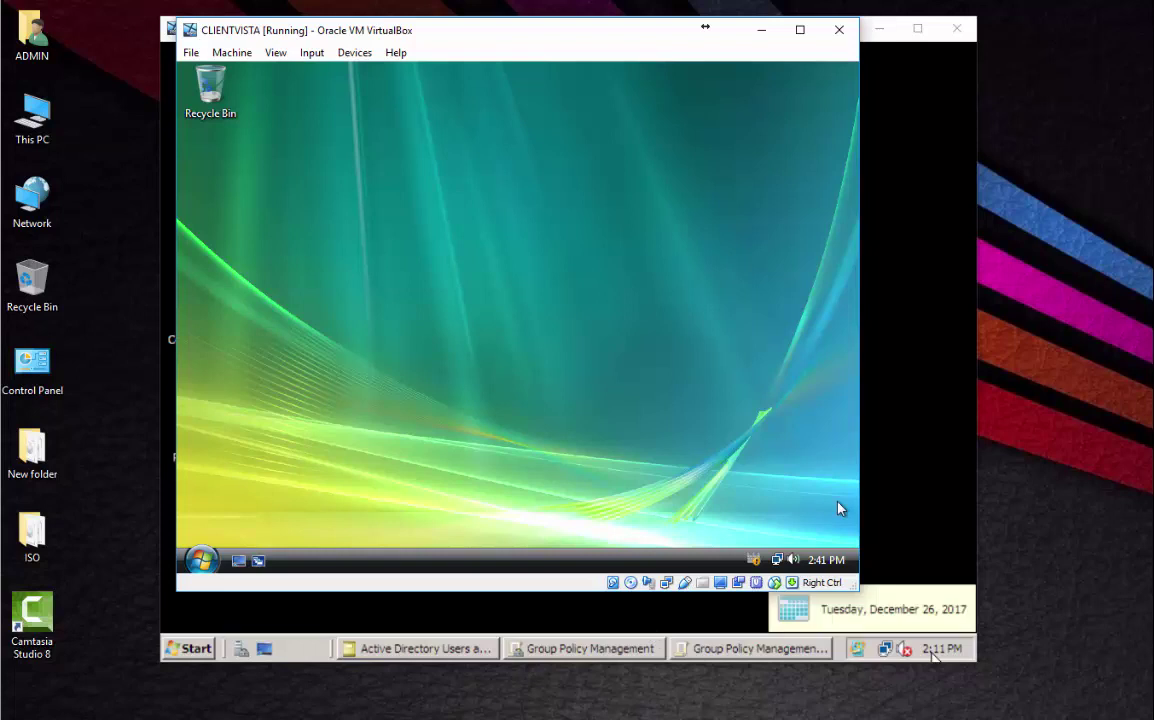